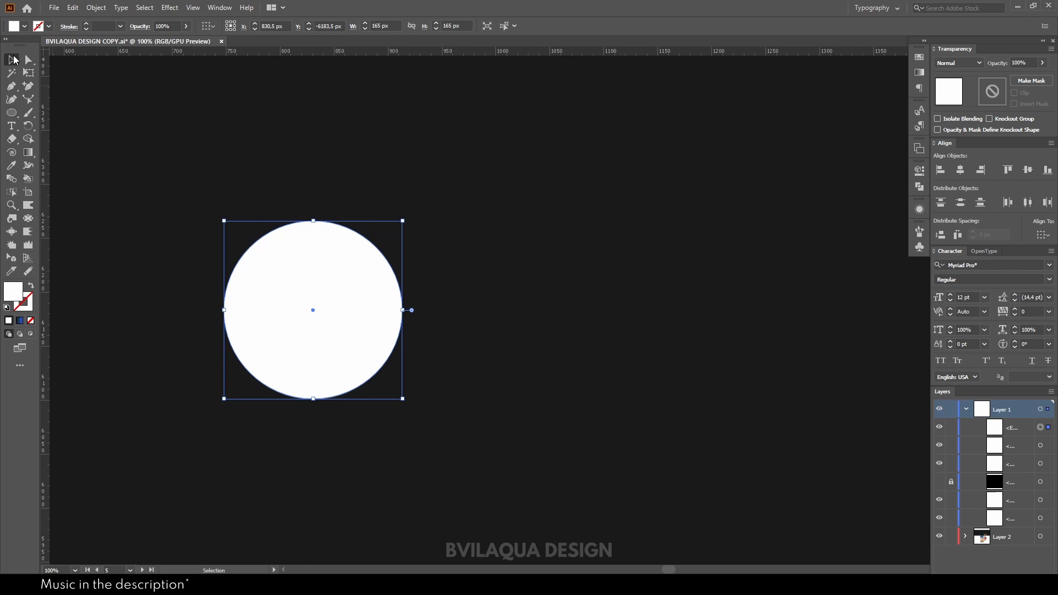
Step: Move the white circle toward the centre of the canvas
left_click_drag(312, 306, 523, 322)
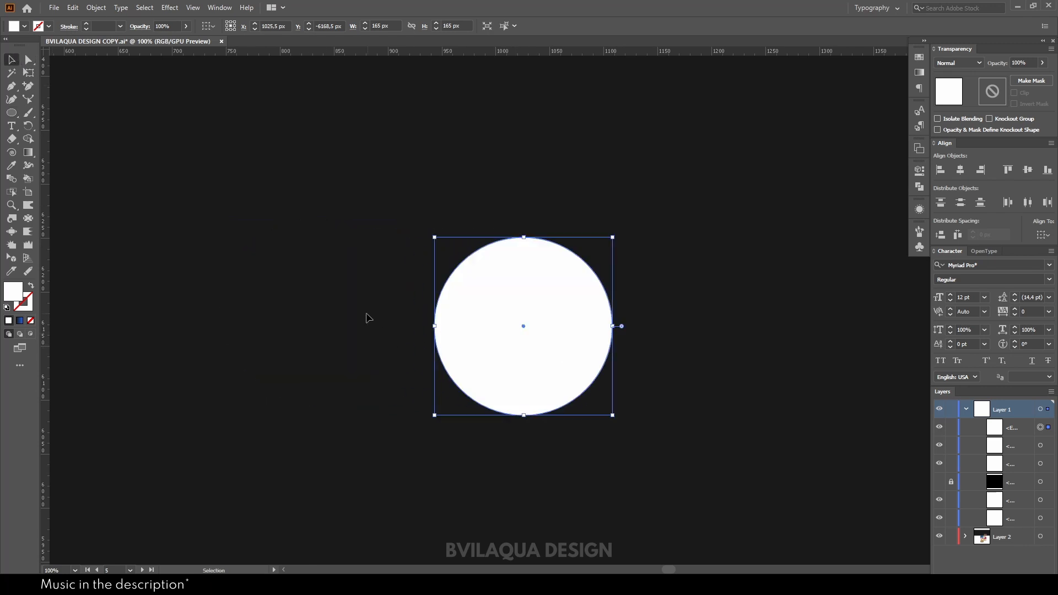
left_click(366, 318)
left_click(365, 318)
left_click(535, 339)
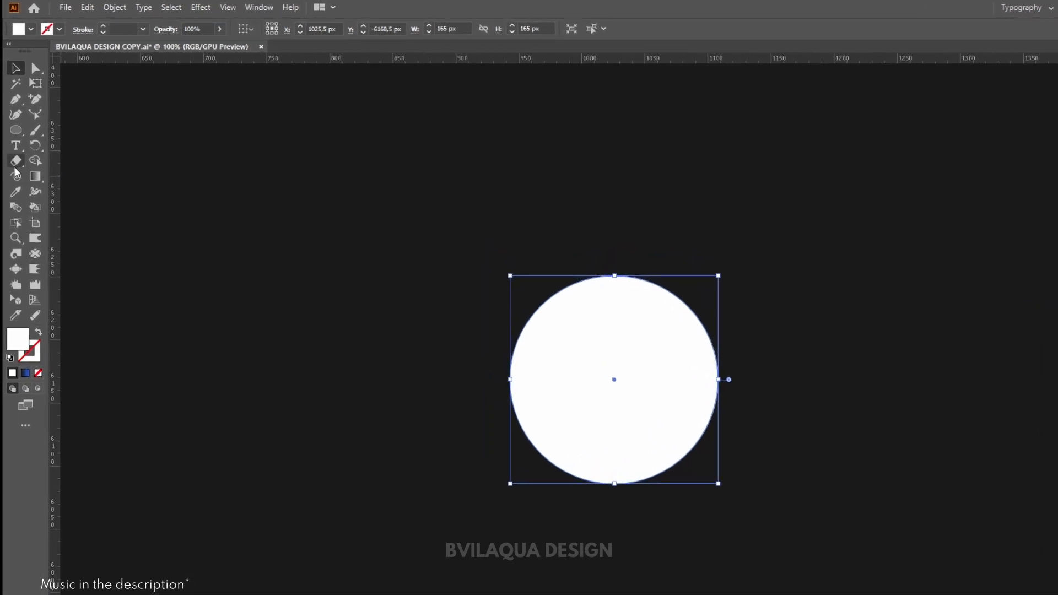
Step: Erase the circle's left half with the Eraser tool, leaving a half circle
left_click(15, 163)
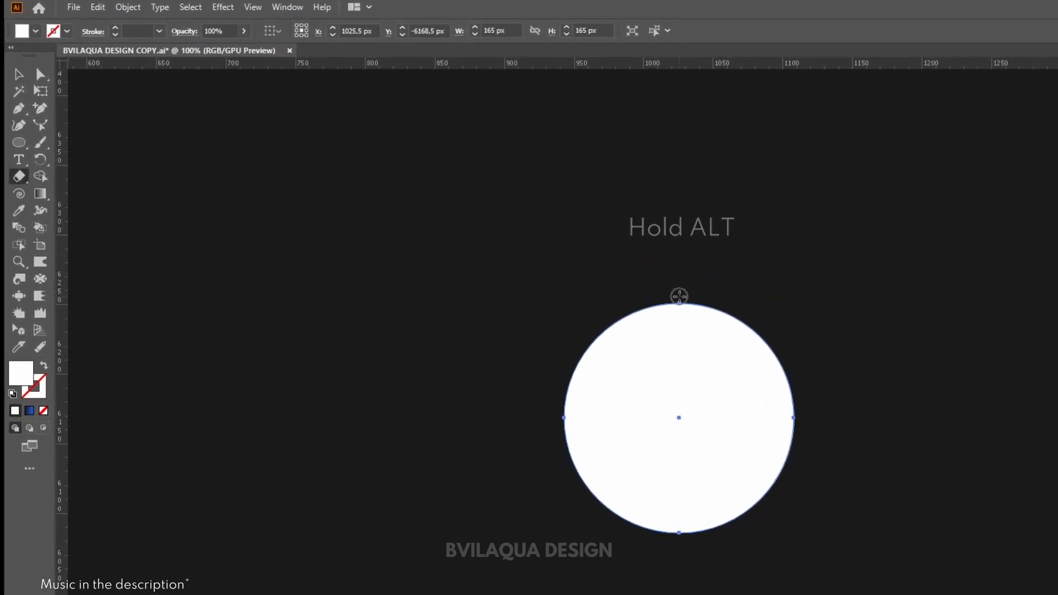
mouse_move(678, 296)
left_mouse_down()
mouse_move(678, 553)
mouse_move(527, 553)
left_mouse_up()
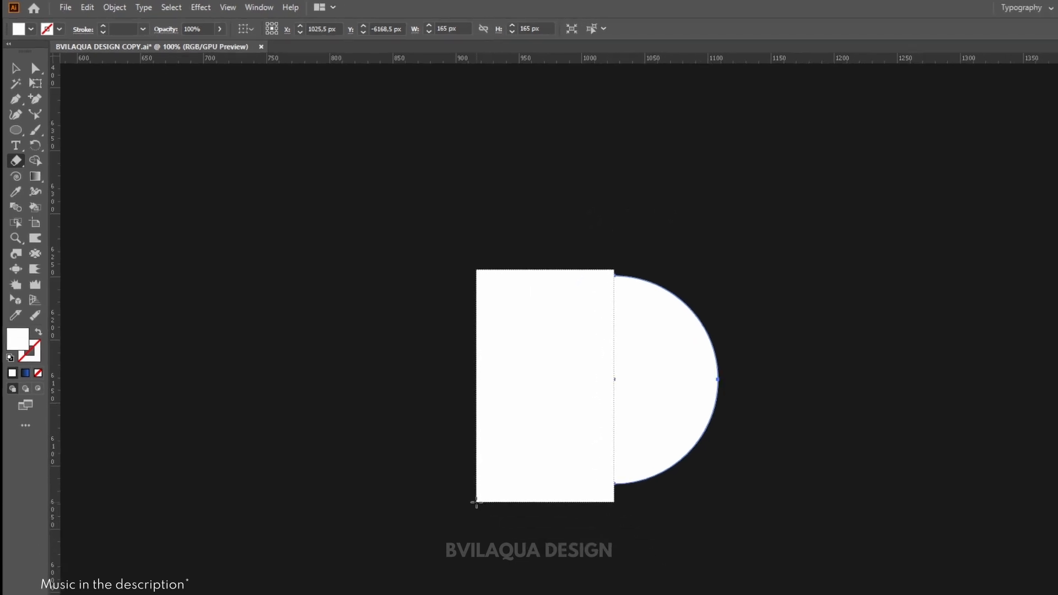
left_click_drag(476, 503, 477, 503)
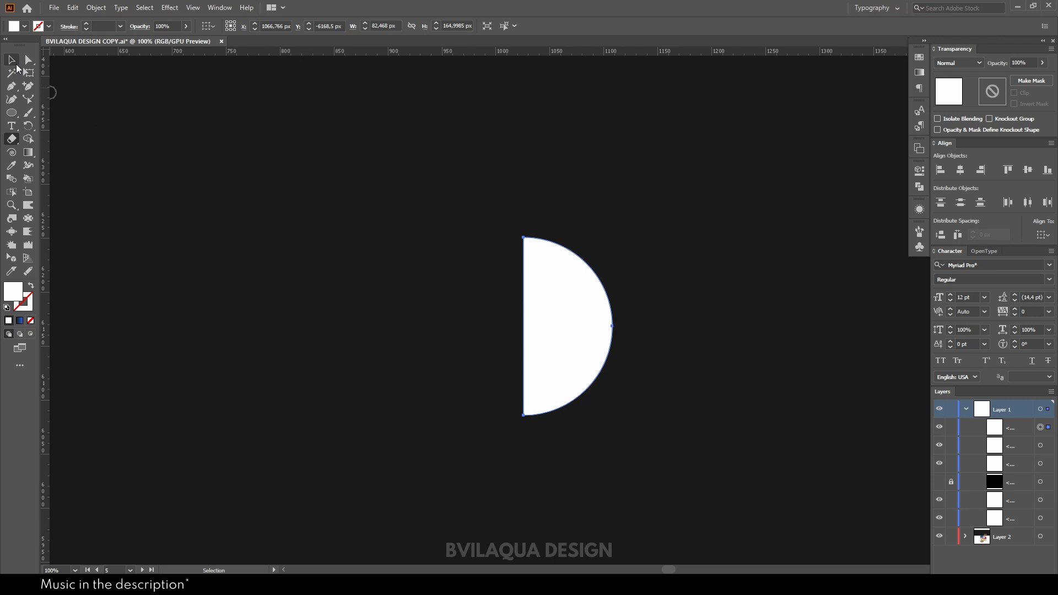
Step: Nudge the half circle slightly down and to the right
left_click(15, 62)
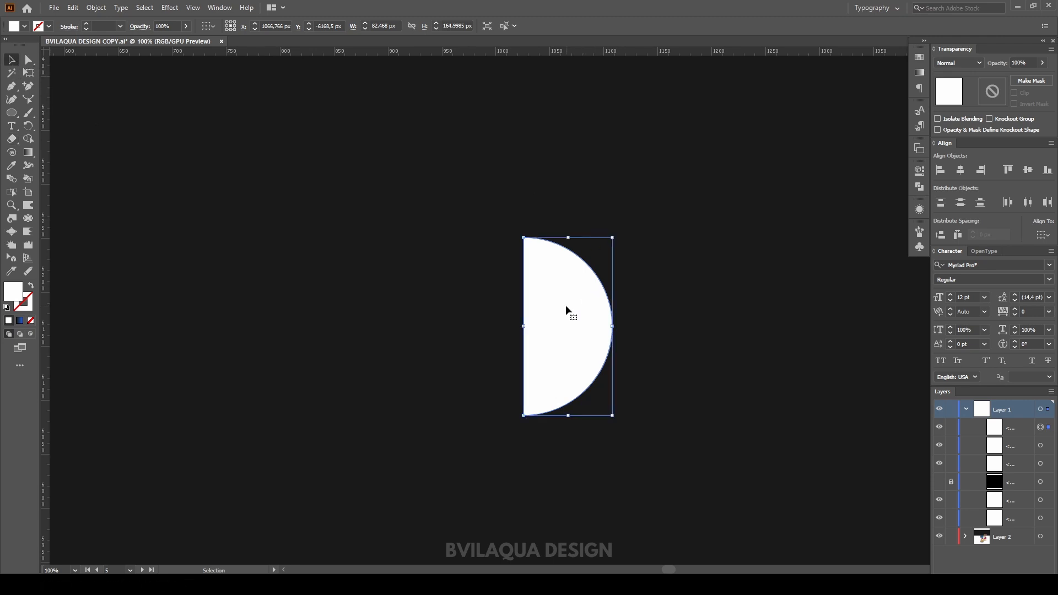
mouse_move(566, 305)
left_mouse_down()
mouse_move(297, 325)
mouse_move(573, 325)
left_mouse_up()
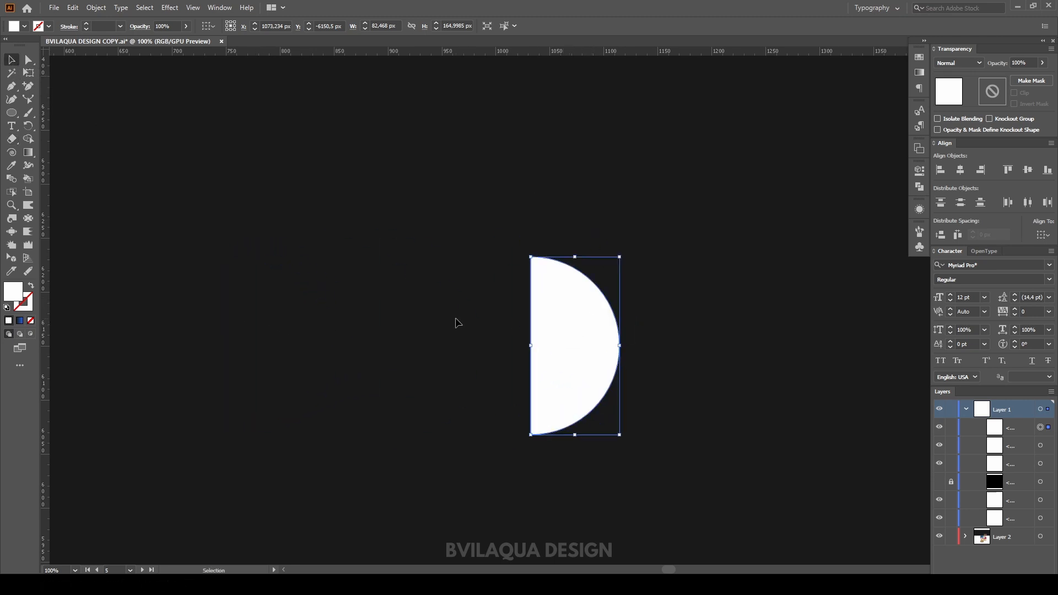
left_click(456, 323)
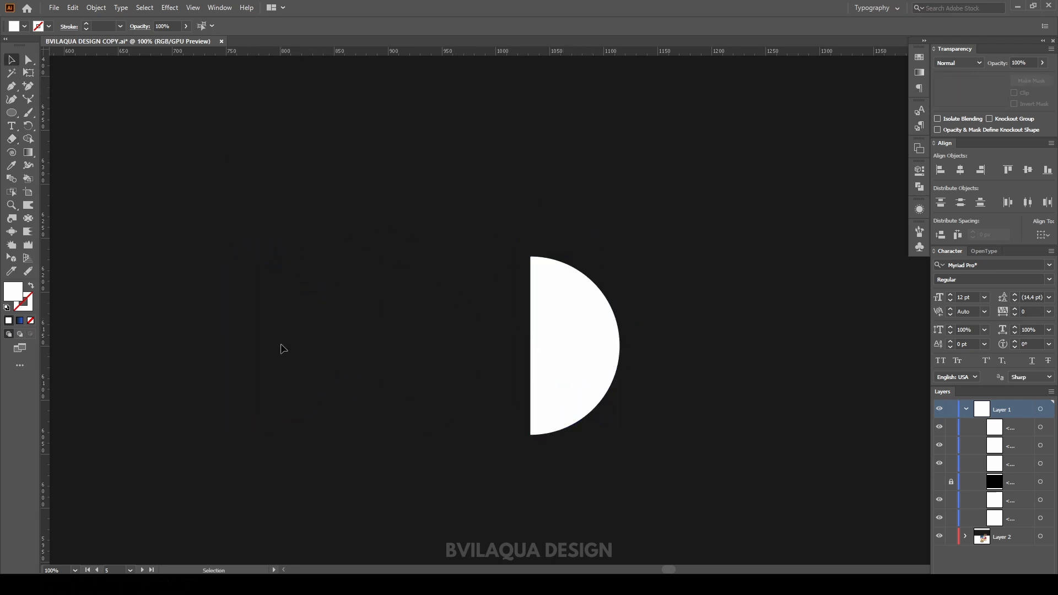
Step: Draw a white rectangle 145 px wide and 30 px tall near the upper left of the canvas
left_click(8, 116)
left_click(63, 119)
left_click_drag(138, 168, 293, 200)
left_click(12, 61)
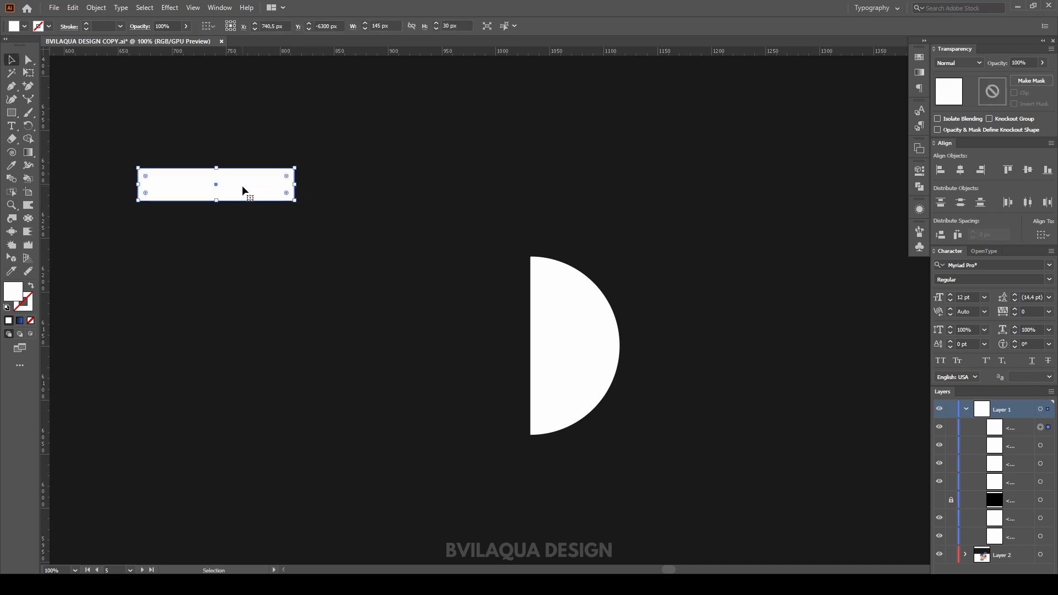
Step: Duplicate the rectangle directly below the original with a small gap and align the two
left_click_drag(243, 190, 242, 227)
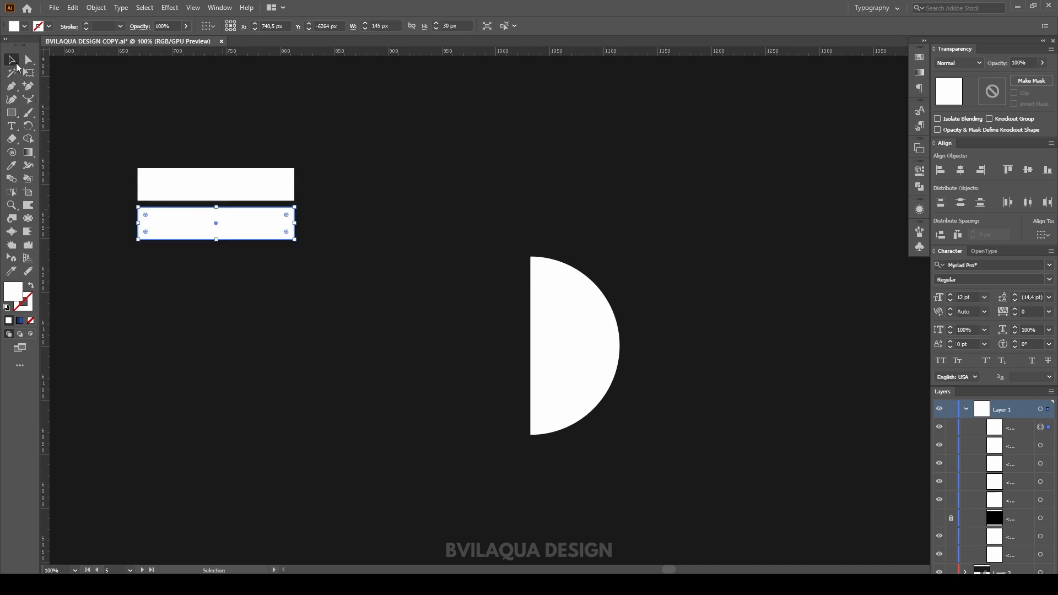
left_click_drag(226, 138, 230, 252)
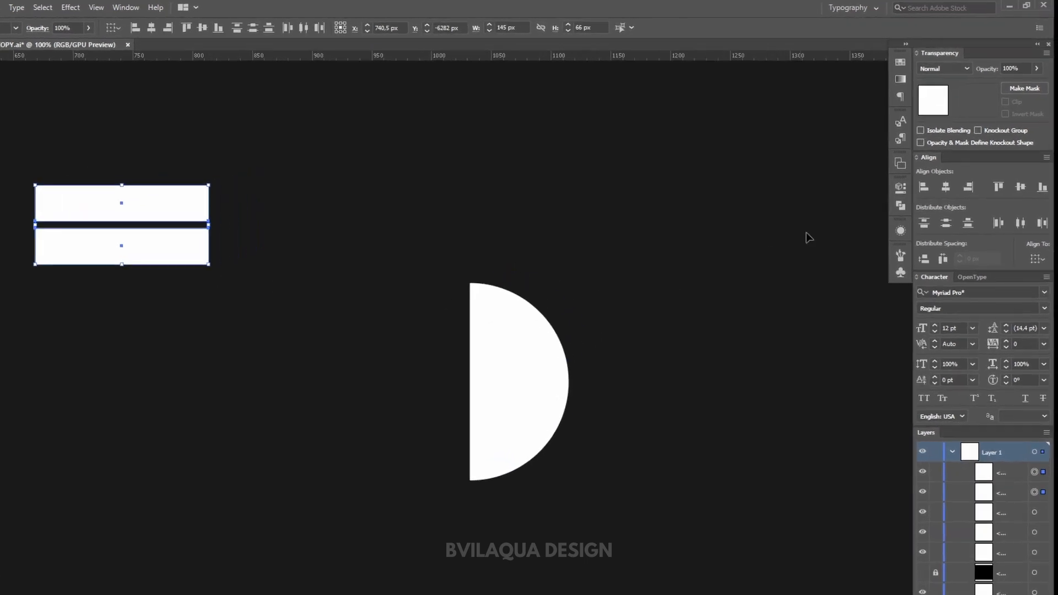
left_click(948, 193)
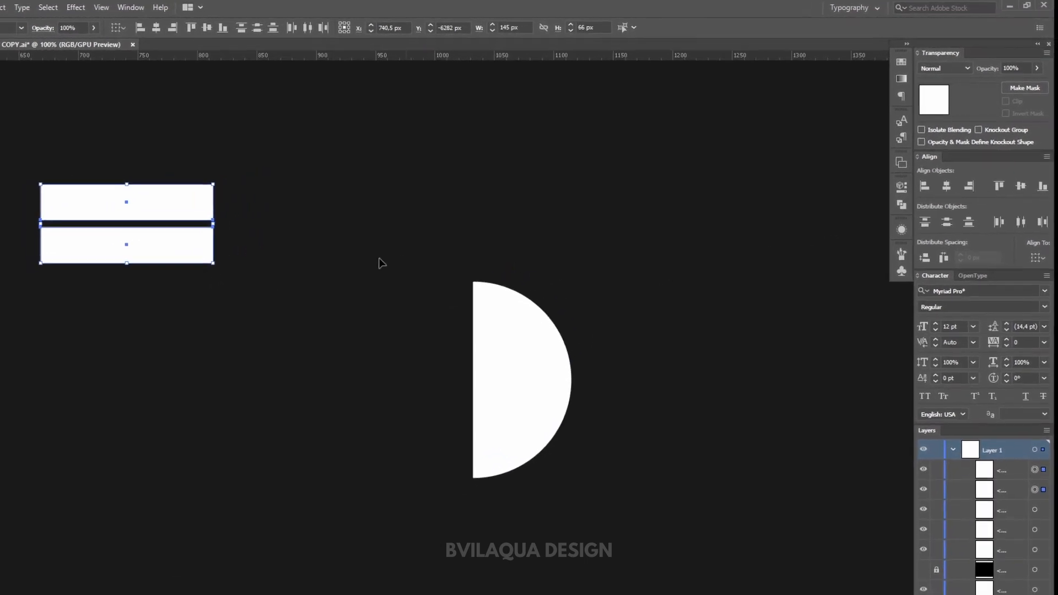
left_click(267, 223)
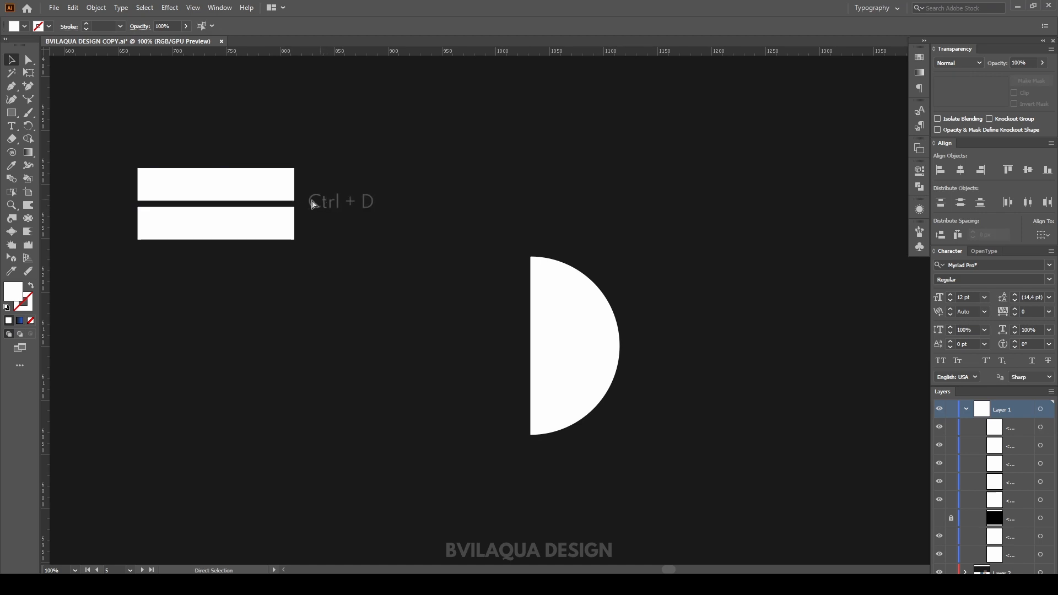
Step: Repeat the duplication four more times to build a stack of six rectangles
left_click(246, 215)
key("ctrl+d")
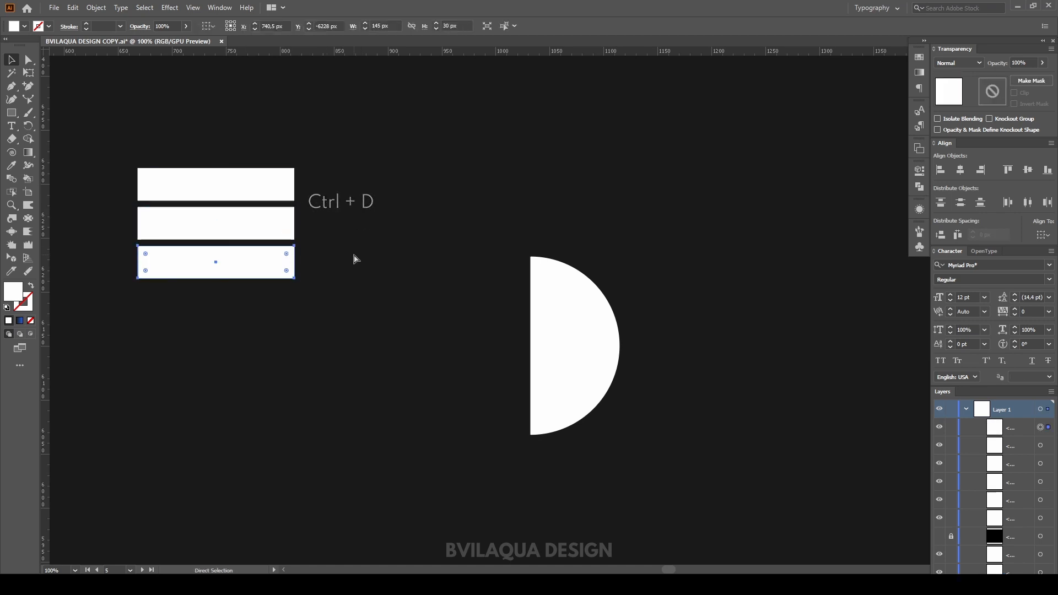
key("ctrl+d")
key("ctrl+d")
key("ctrl+d")
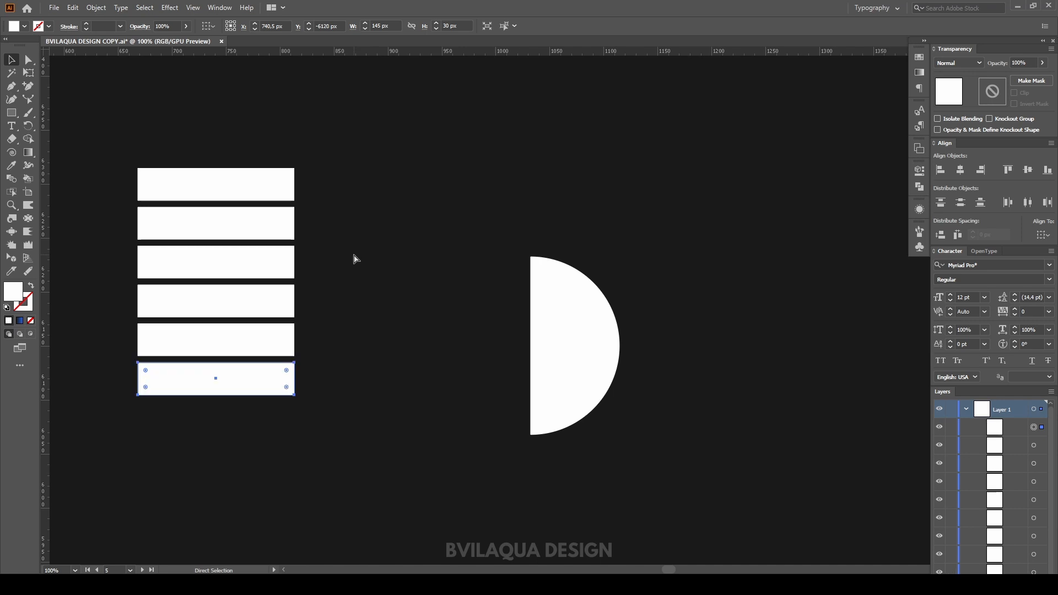
Step: Select the six rectangles, scale the stack down to about 77 × 111 px and move it upper left
key("v")
left_click(128, 130)
left_click_drag(141, 138, 259, 430)
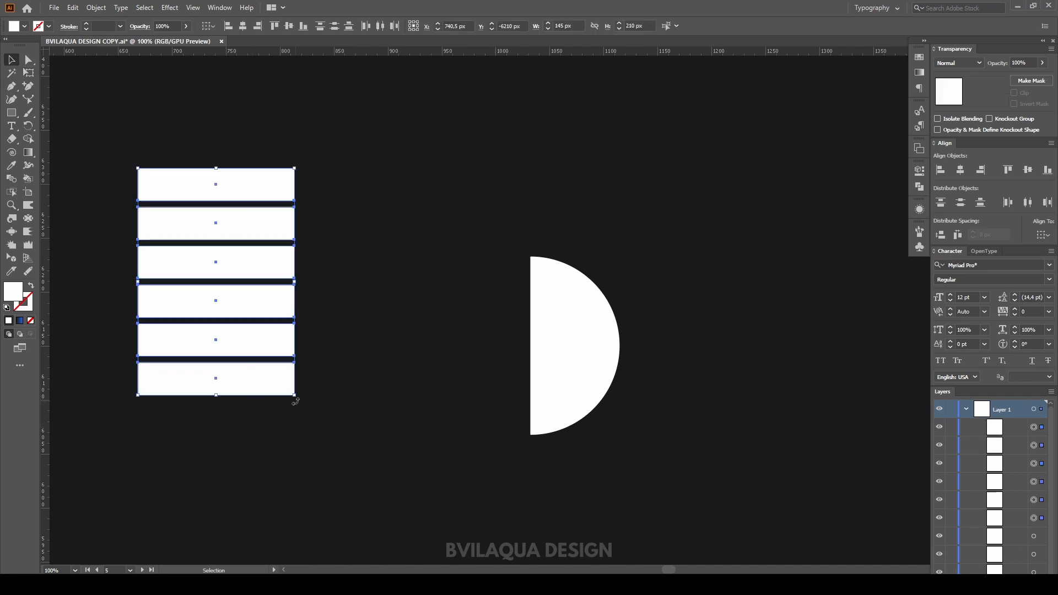
left_click_drag(296, 397, 222, 290)
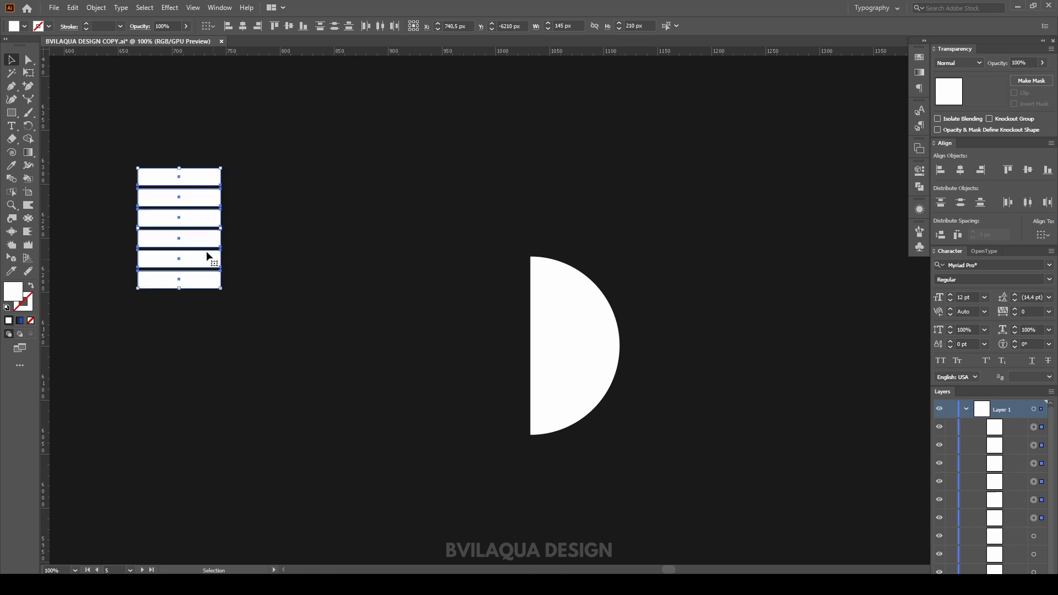
left_click_drag(183, 212, 128, 137)
left_click(206, 223)
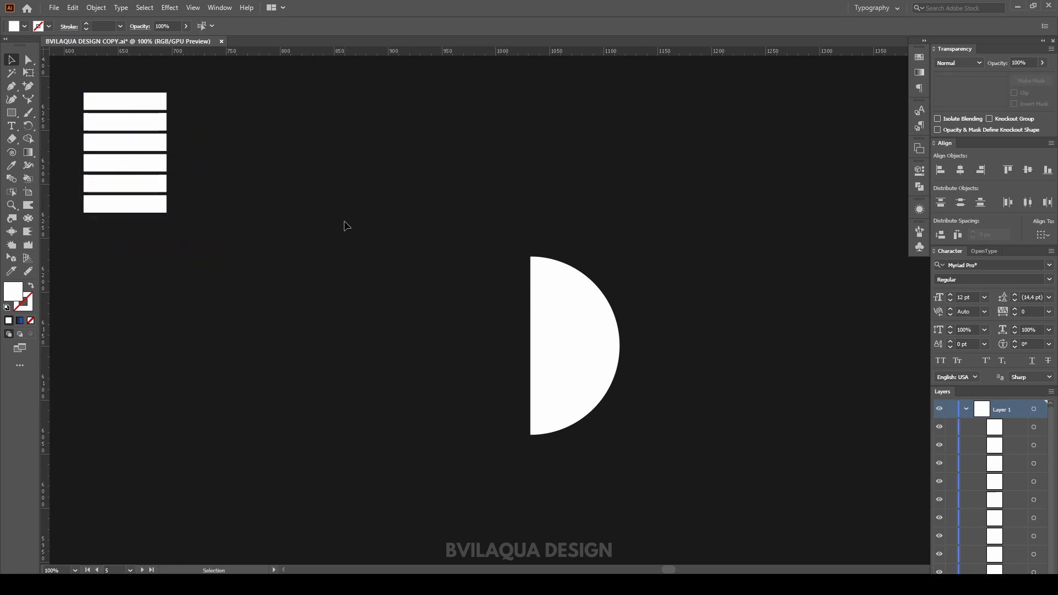
Step: Open the Symbols panel and group the six rectangles
left_click(220, 7)
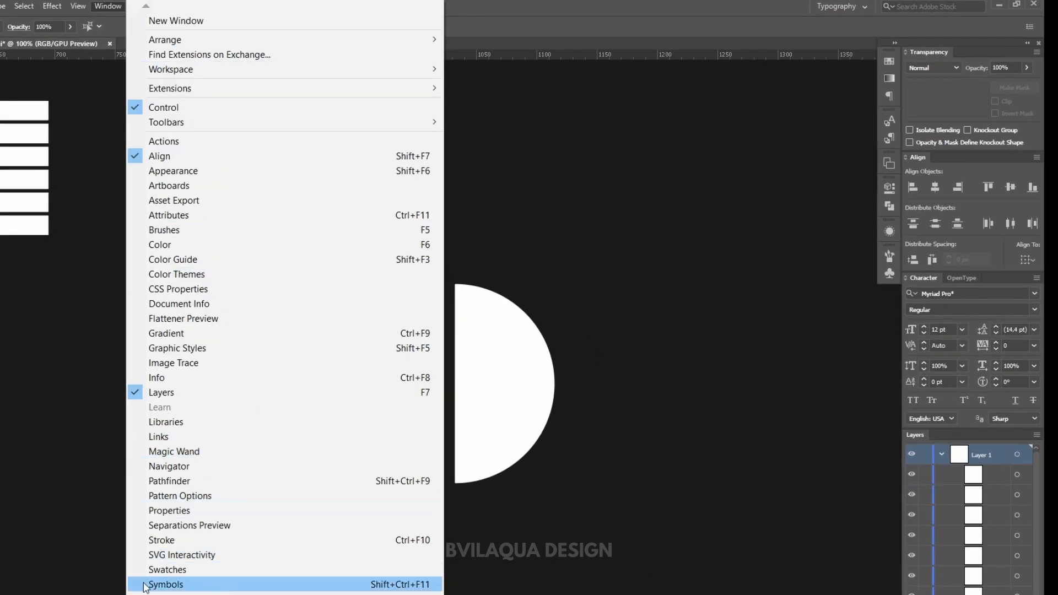
left_click(165, 584)
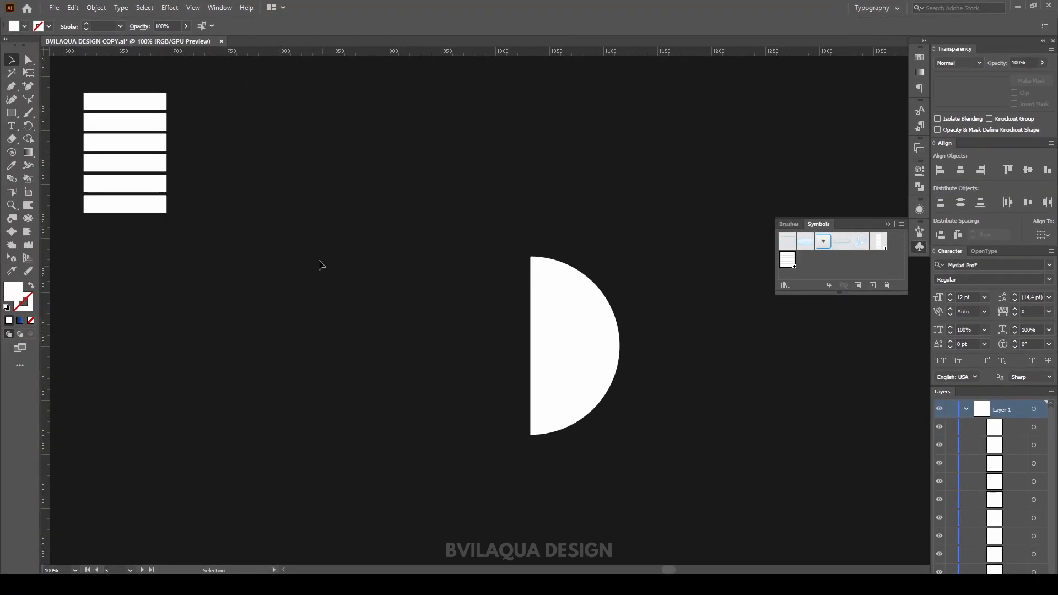
left_click(125, 161)
left_click_drag(194, 90, 158, 198)
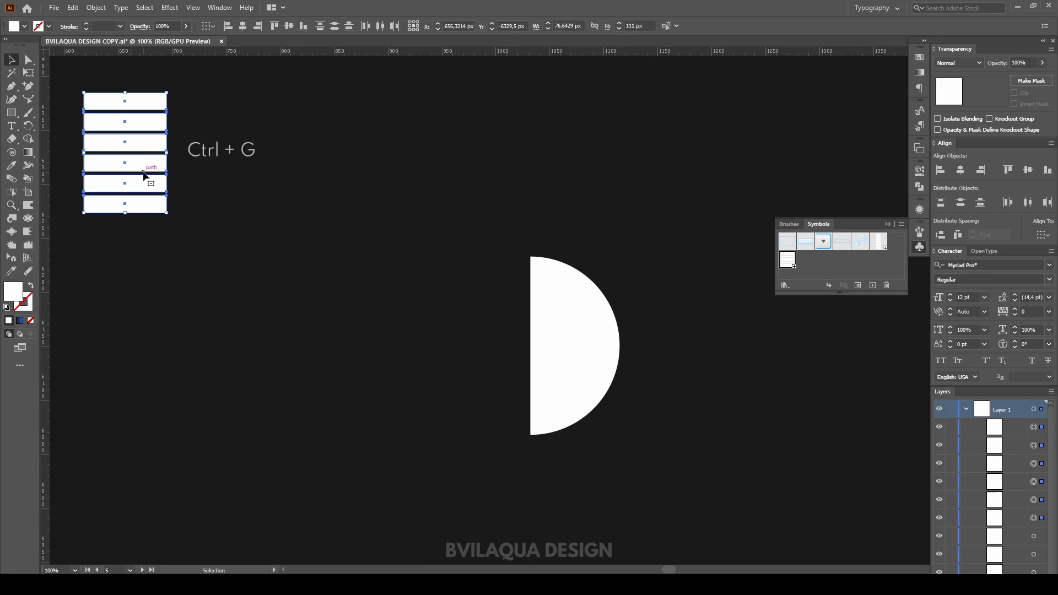
key("ctrl+g")
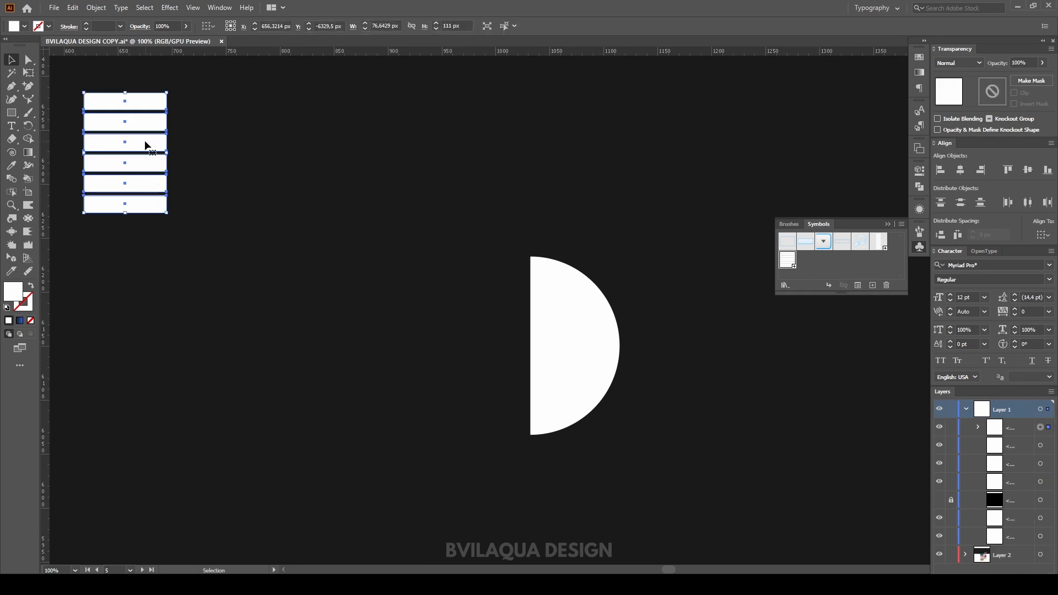
Step: Add the grouped stripes to the Symbols panel as a new symbol with default options
left_click_drag(146, 145, 786, 258)
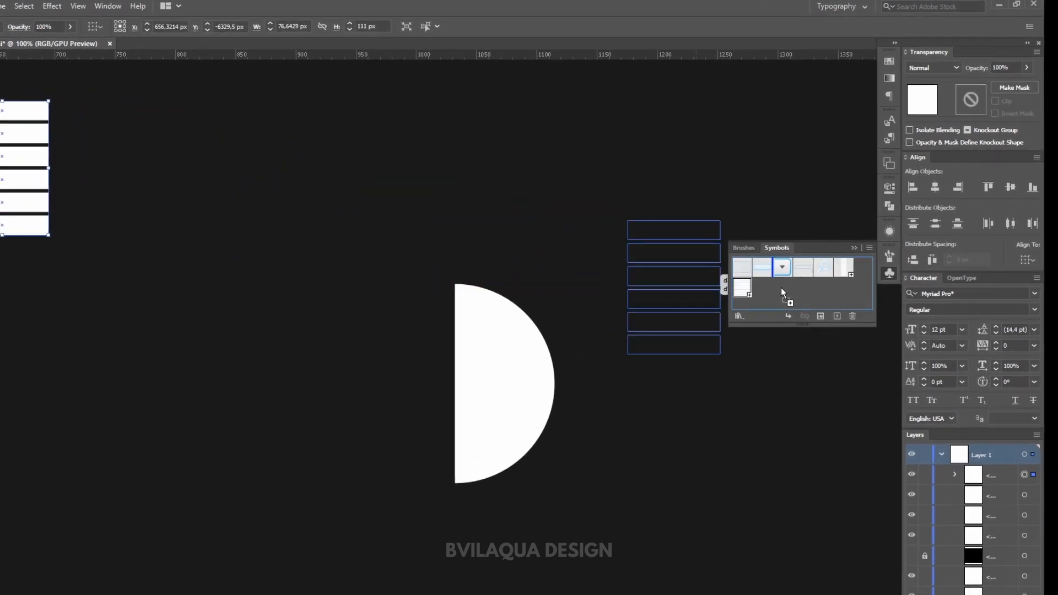
left_click_drag(776, 301, 775, 301)
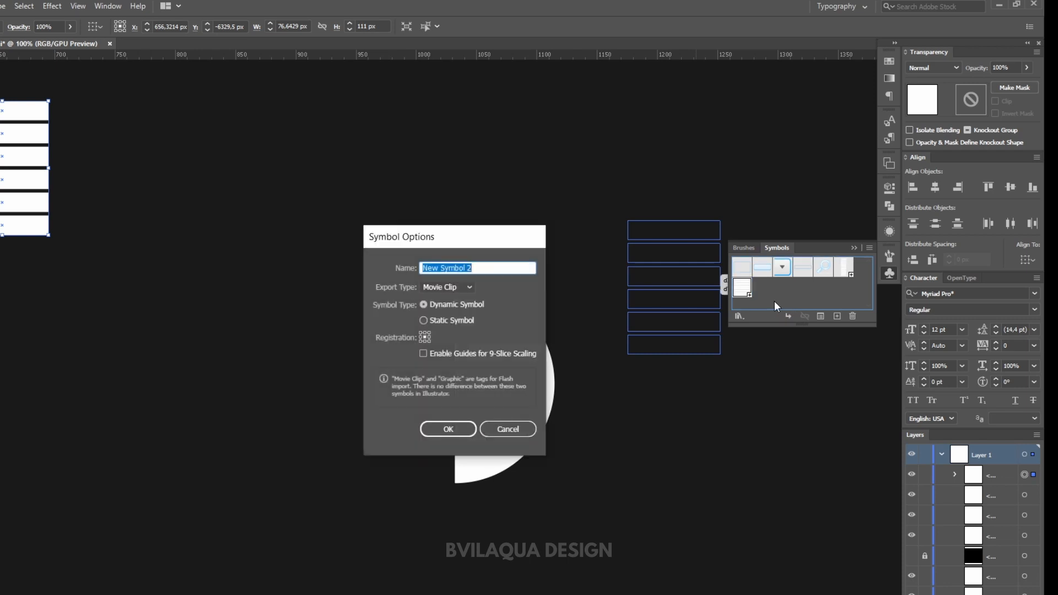
left_click(440, 430)
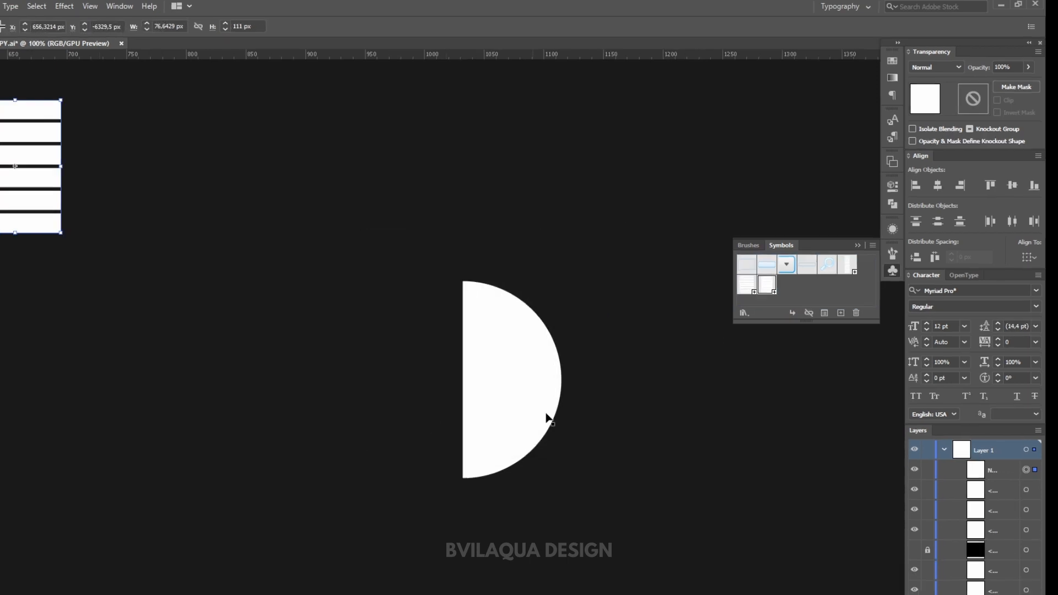
Step: Select the half circle and apply a 3D Revolve effect, rotating it to about -33°, -34°, 7°
left_click(858, 245)
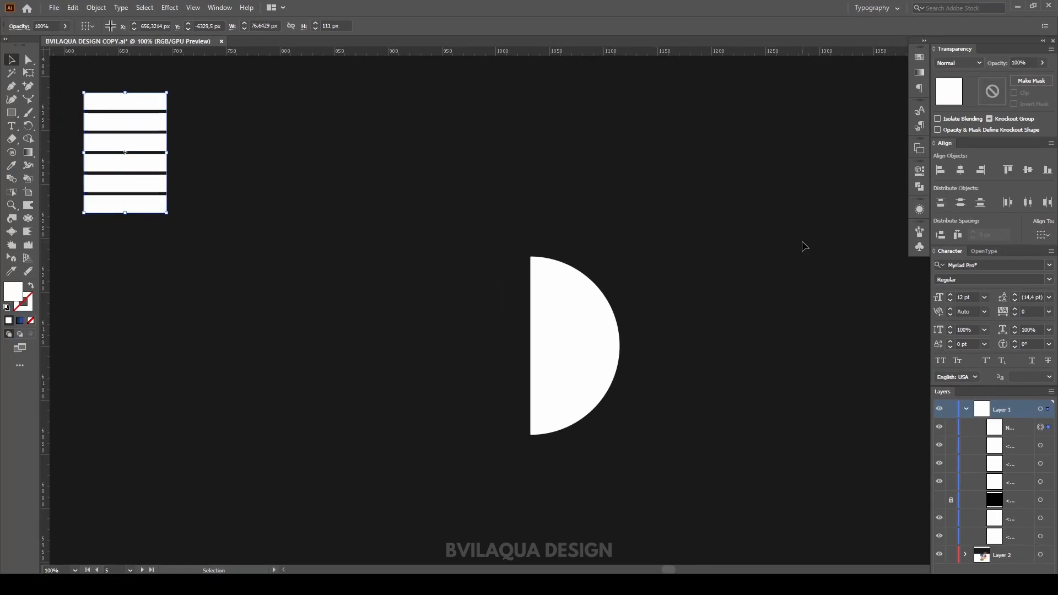
left_click(576, 333)
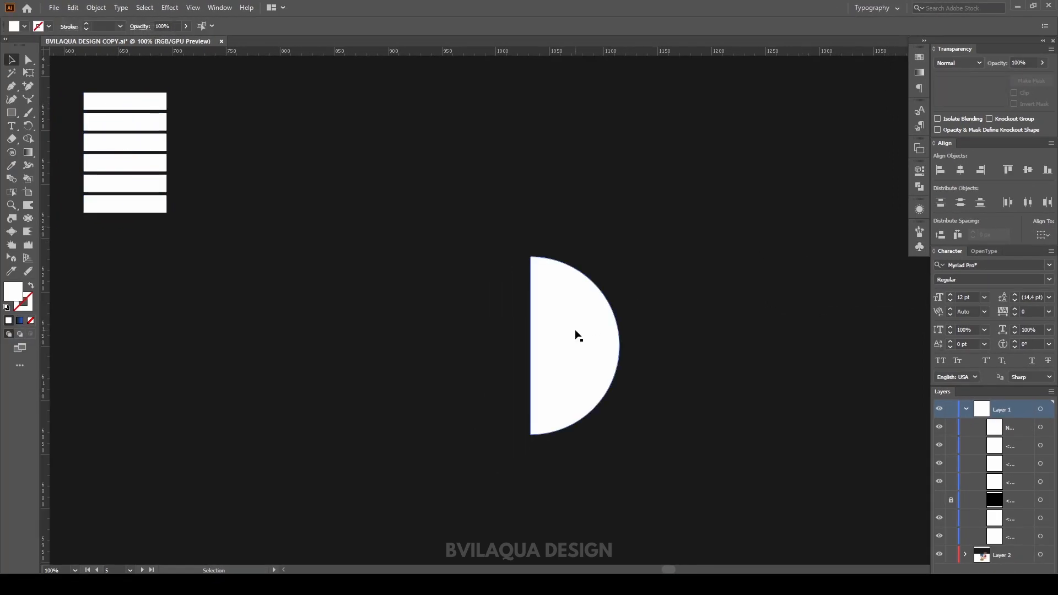
left_click_drag(473, 219, 717, 455)
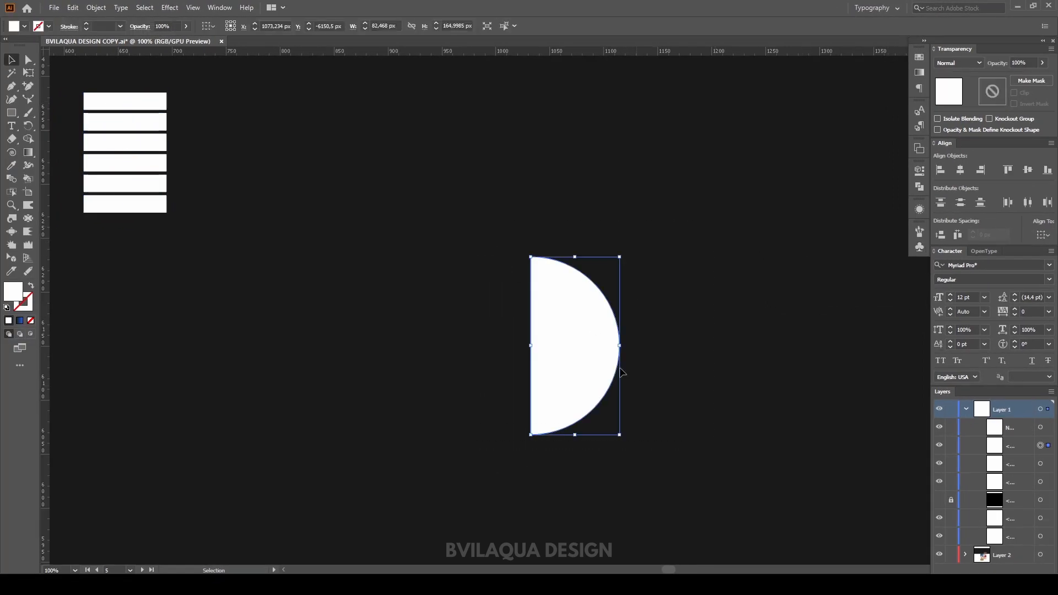
left_click(175, 9)
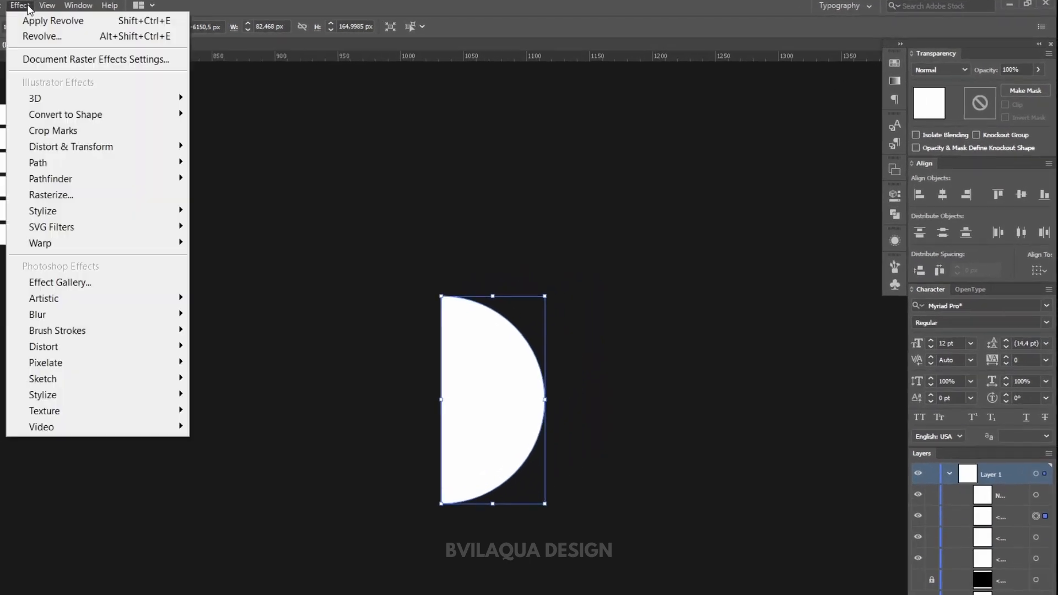
mouse_move(105, 100)
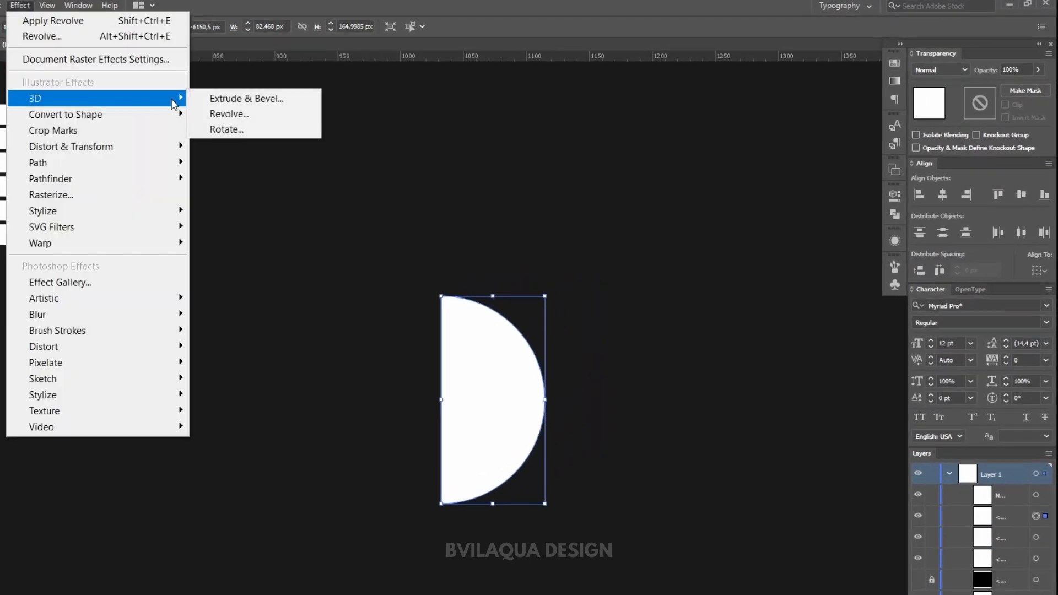
left_click(223, 118)
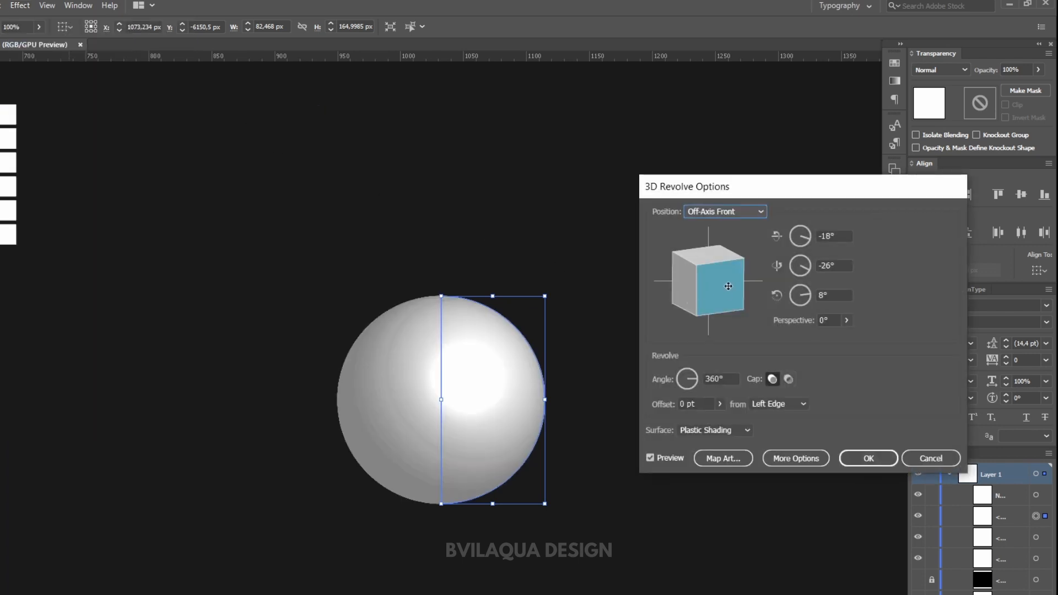
mouse_move(728, 286)
left_mouse_down()
mouse_move(741, 296)
mouse_move(732, 280)
left_mouse_up()
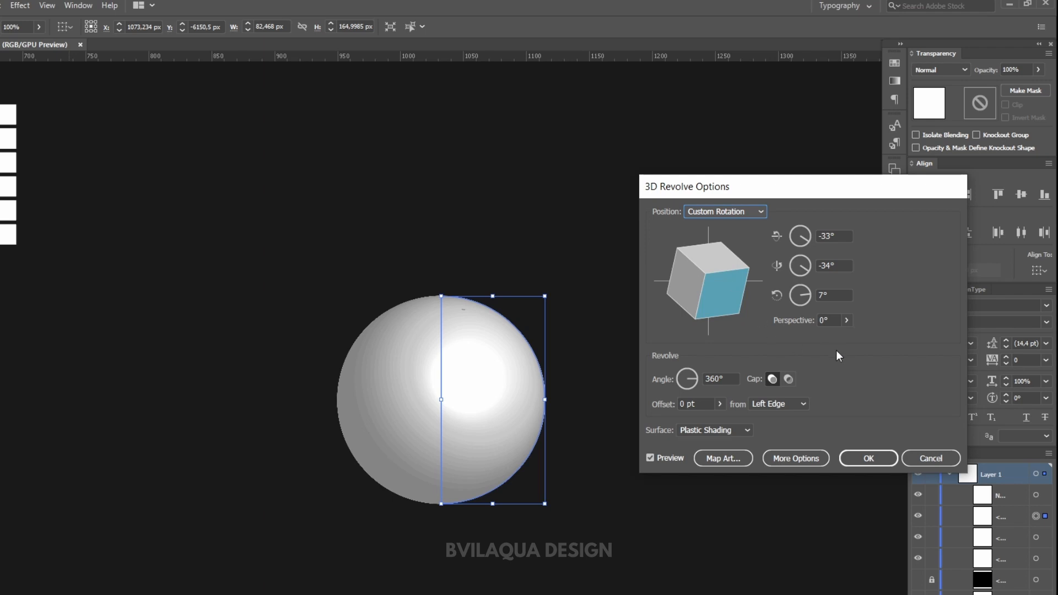
Step: Map the stripes symbol onto the sphere's surface, scaled to fit, with Invisible Geometry enabled
left_click(735, 458)
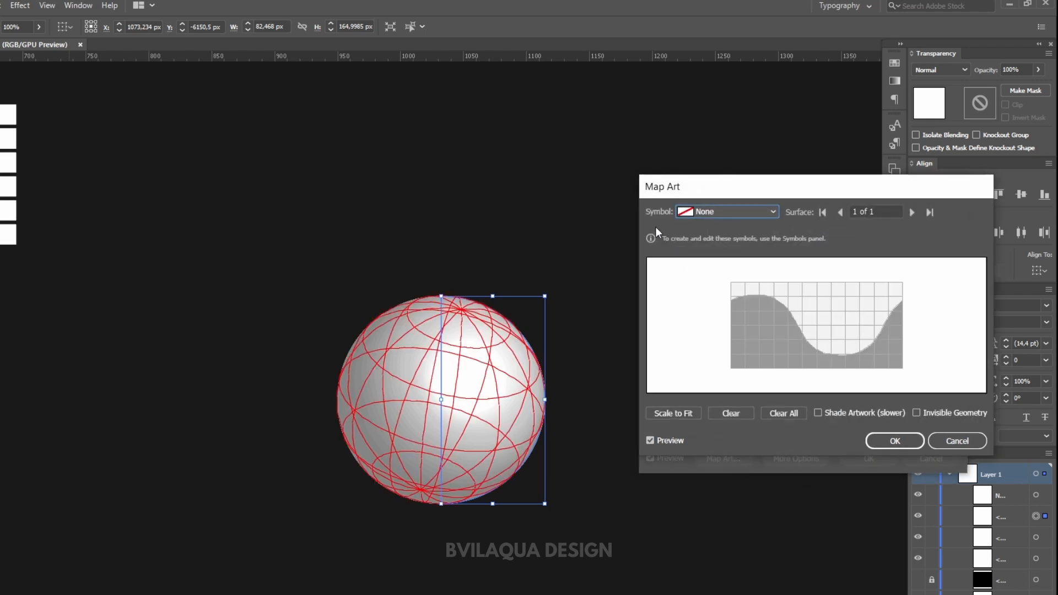
left_click(746, 214)
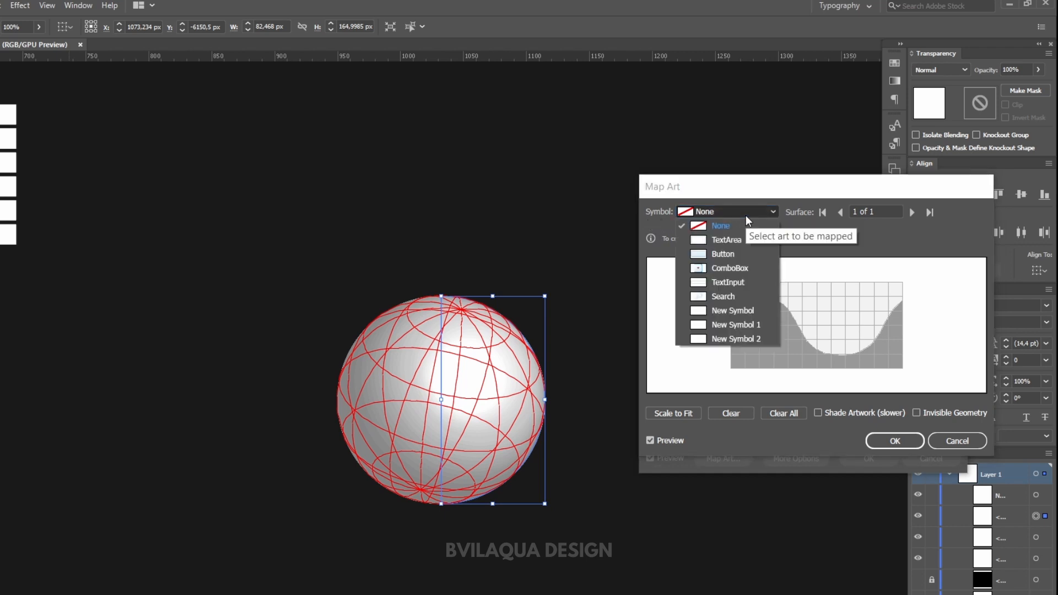
left_click(740, 339)
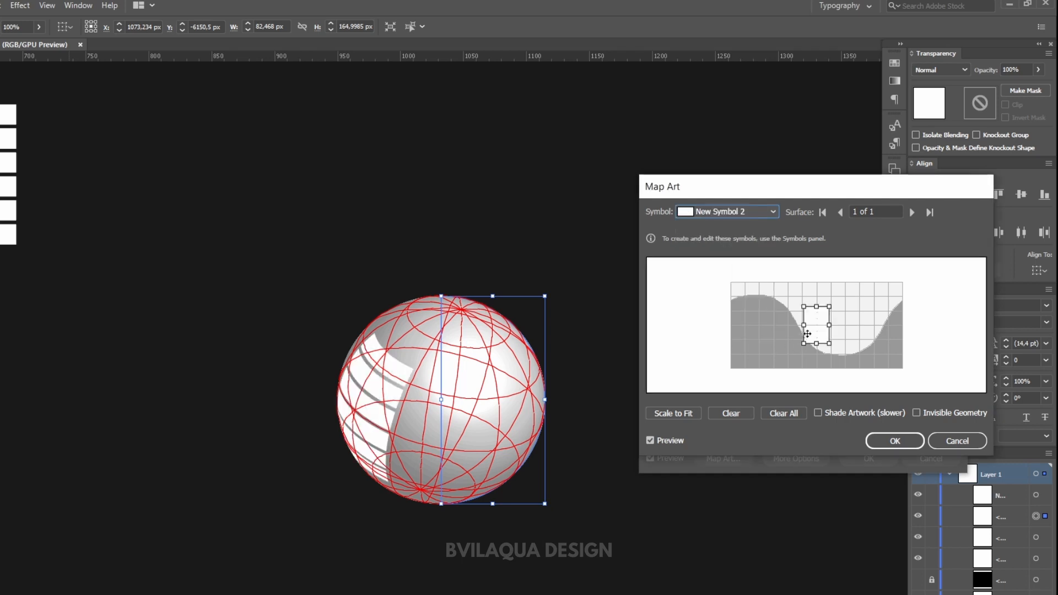
left_click(672, 412)
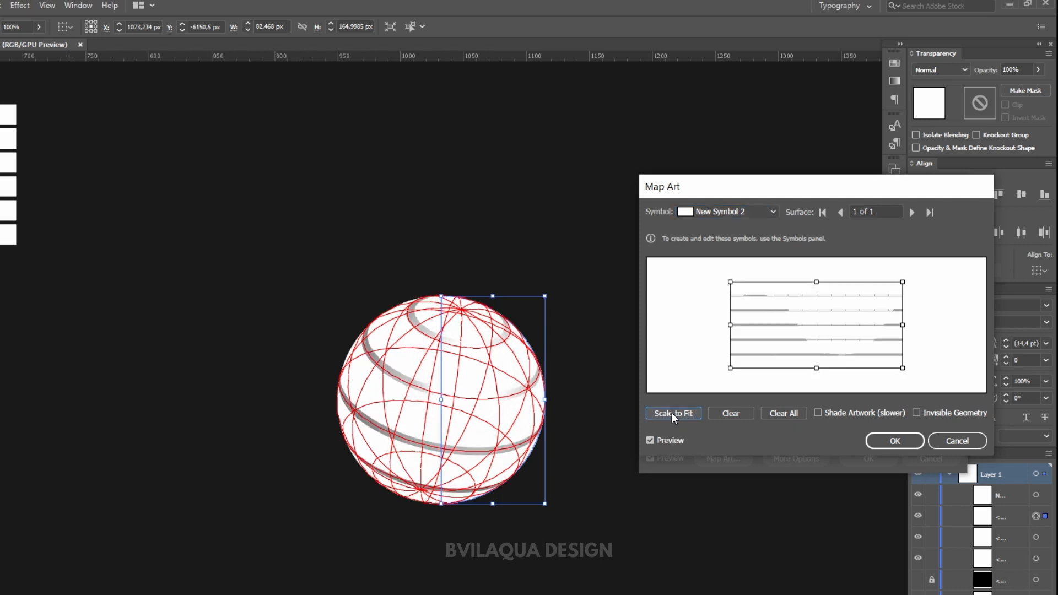
left_click(937, 416)
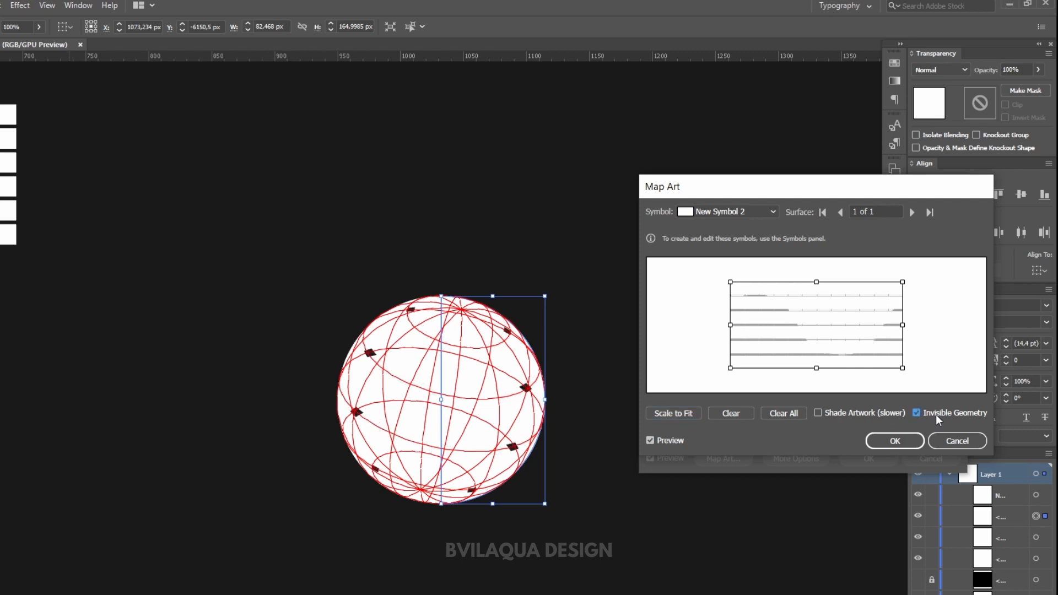
left_click(916, 441)
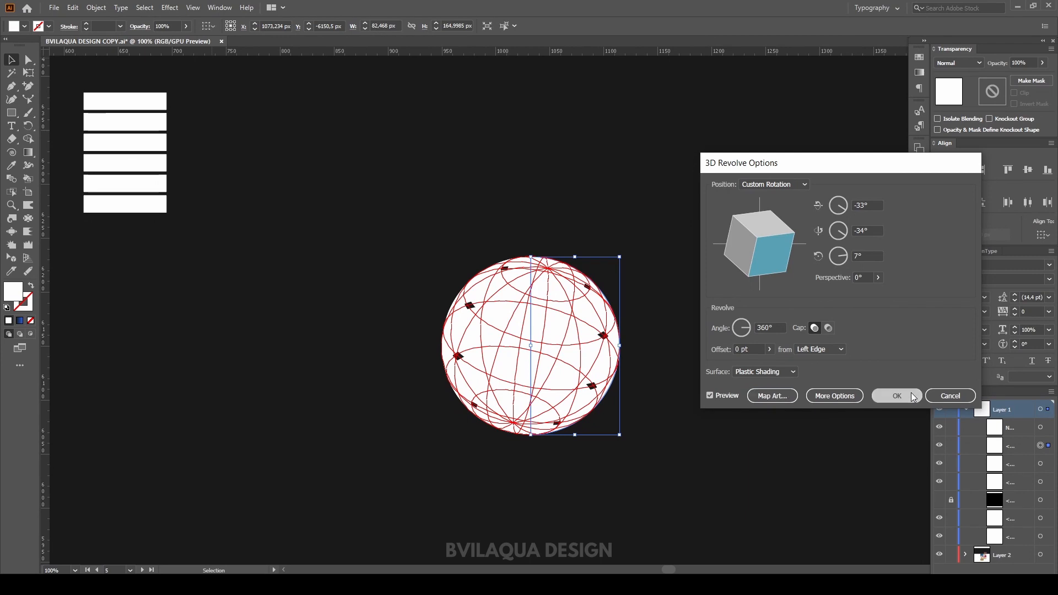
Step: Confirm the 3D Revolve settings and expand the sphere's appearance into editable artwork
left_click(911, 392)
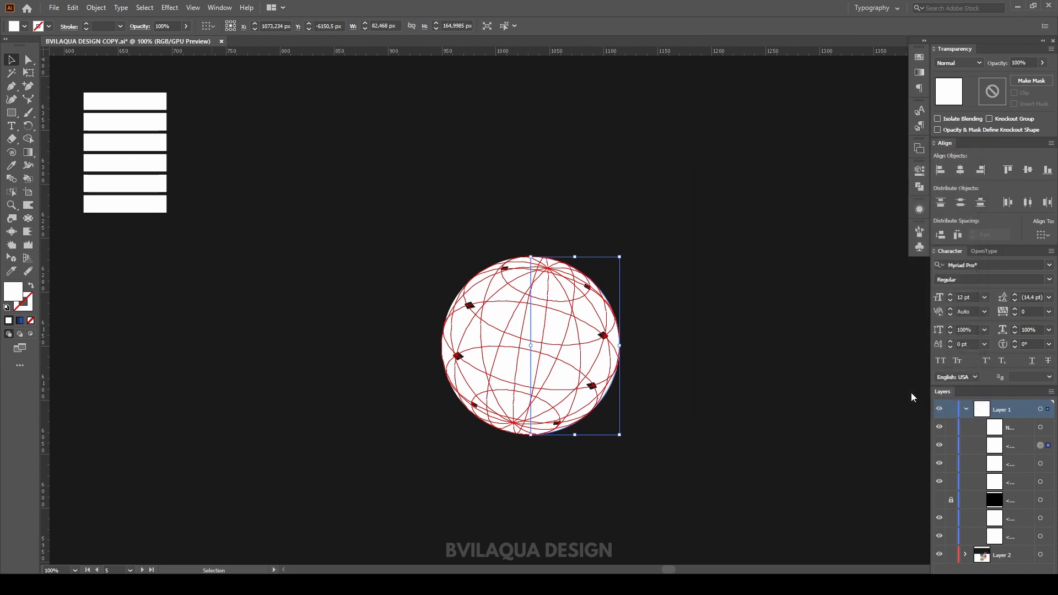
left_click(571, 347)
right_click(570, 346)
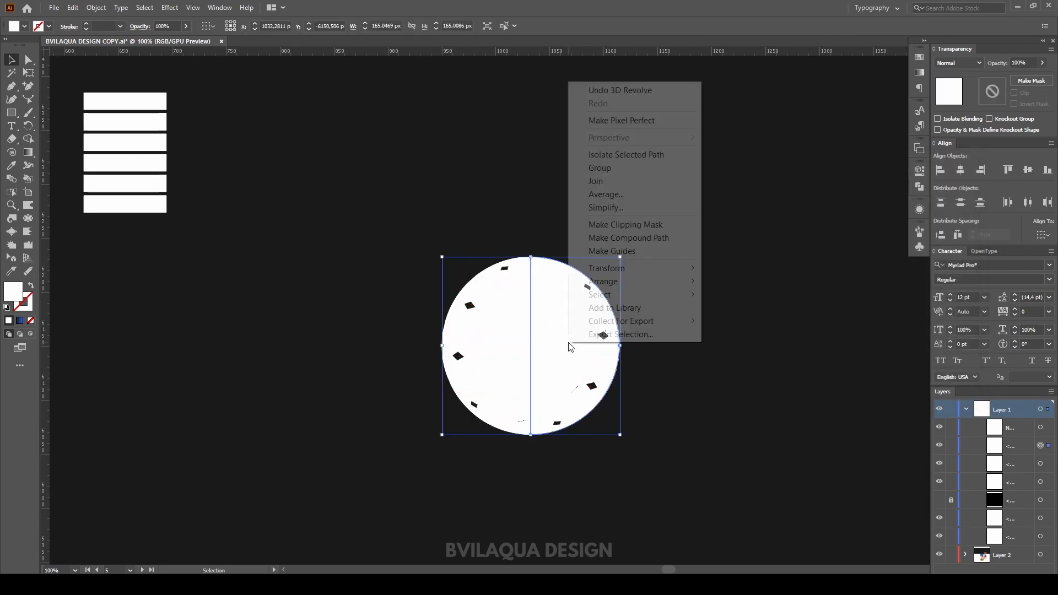
left_click(405, 309)
left_click(551, 325)
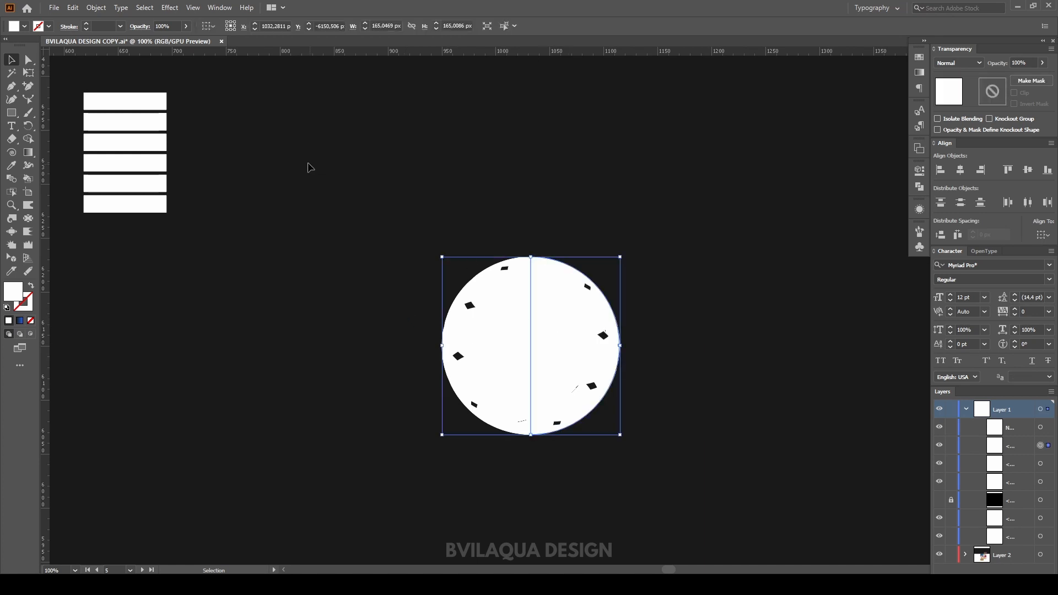
left_click(95, 8)
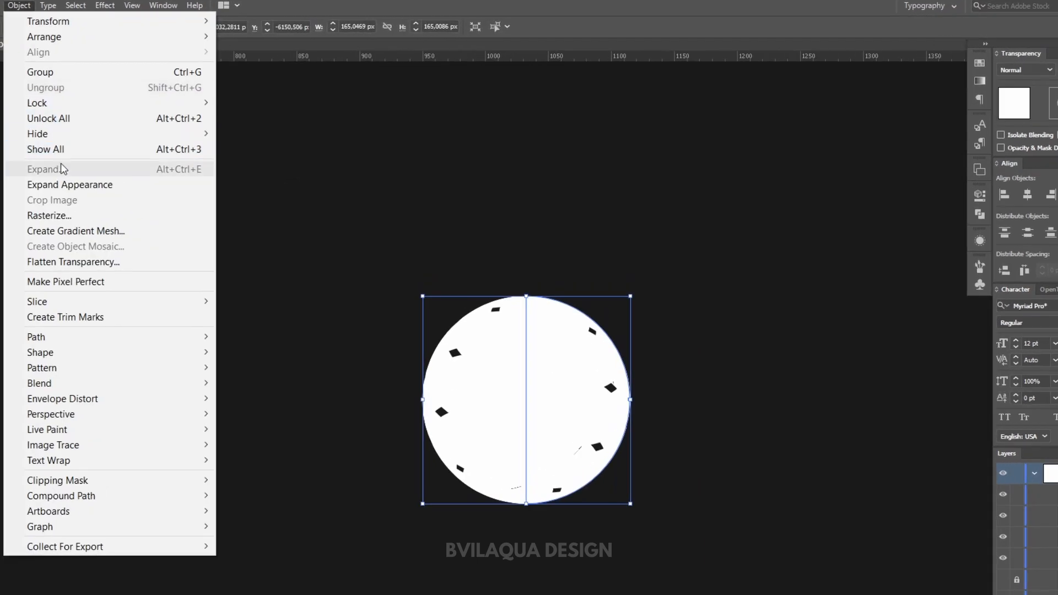
left_click(139, 165)
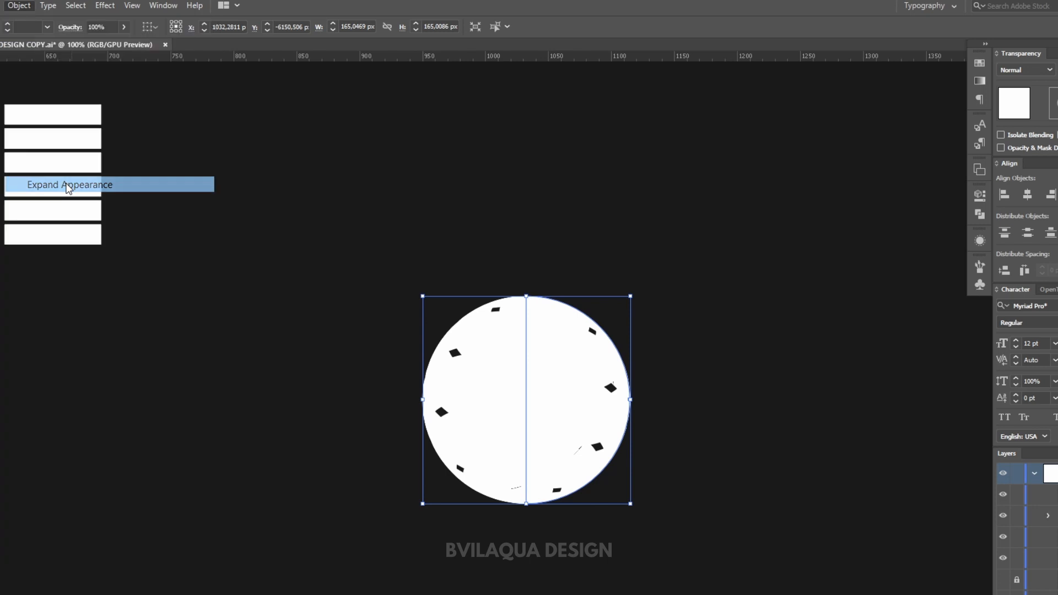
Step: Ungroup the expanded sphere artwork twice to release its separate parts
left_click(333, 245)
left_click(494, 371)
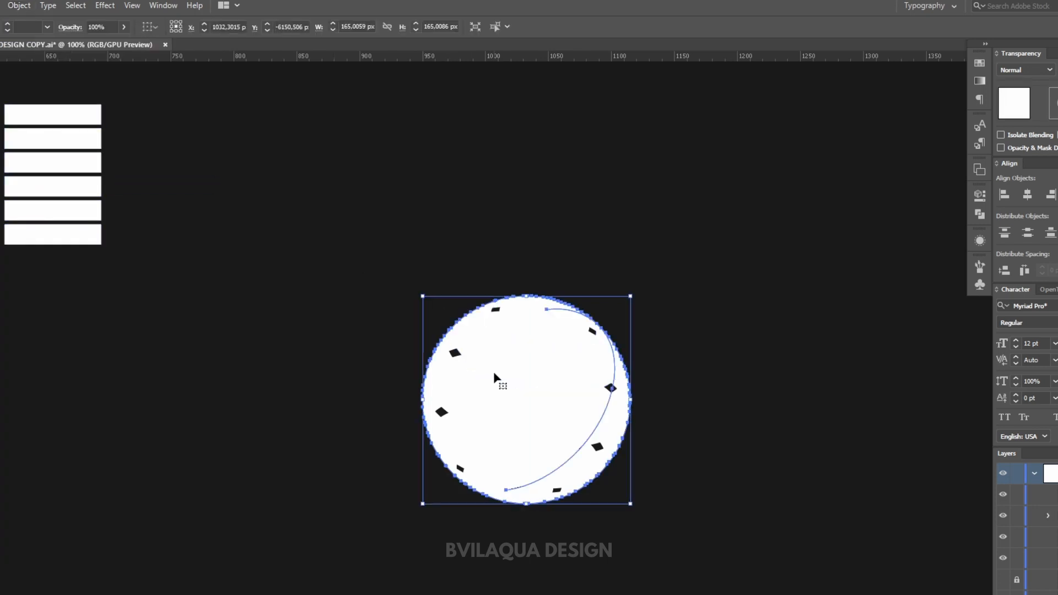
right_click(494, 372)
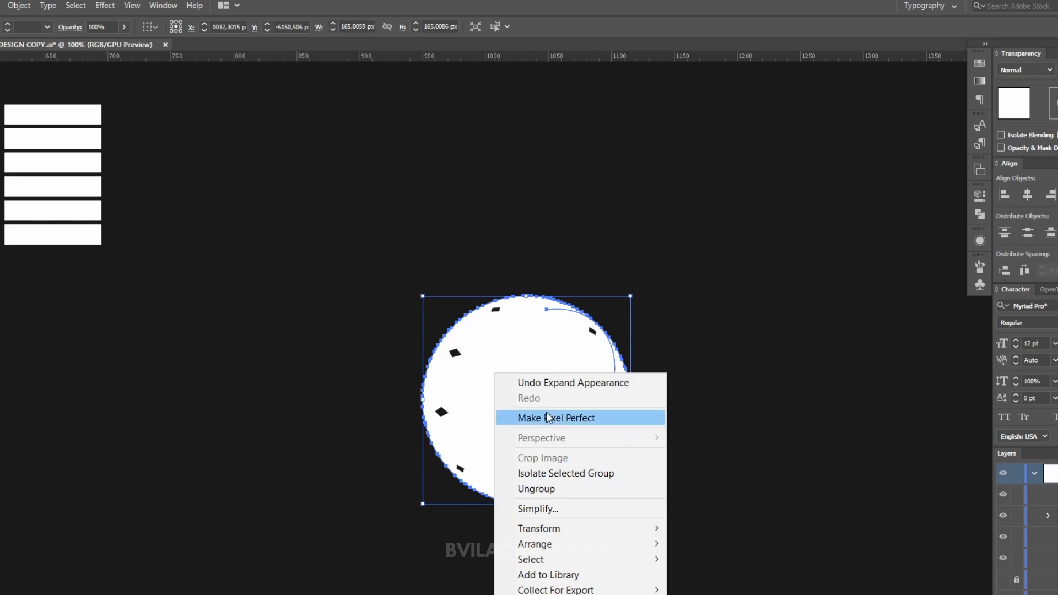
left_click(577, 493)
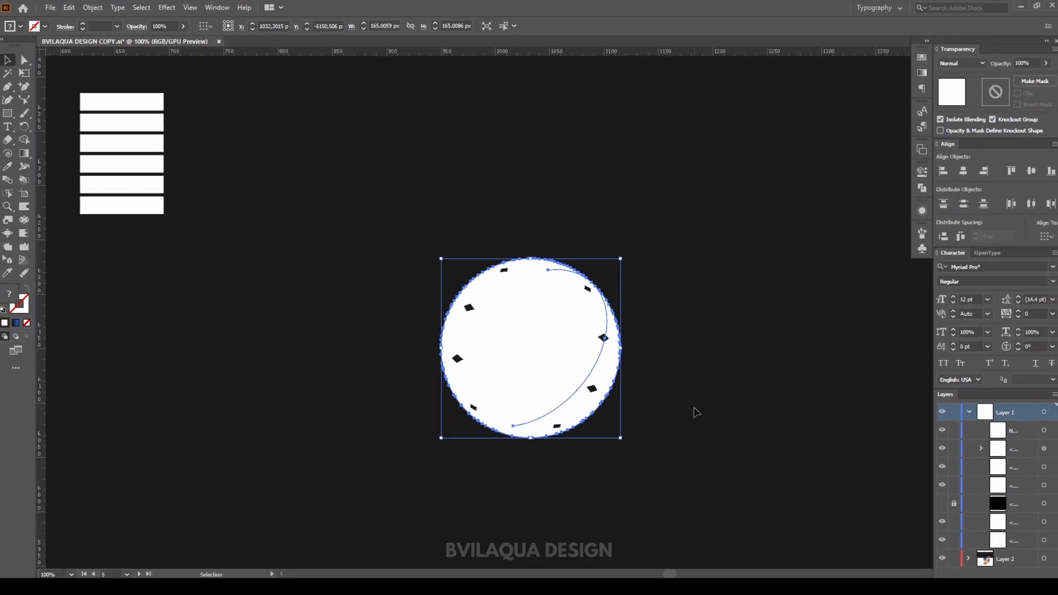
left_click_drag(556, 366, 598, 363)
left_click(673, 390)
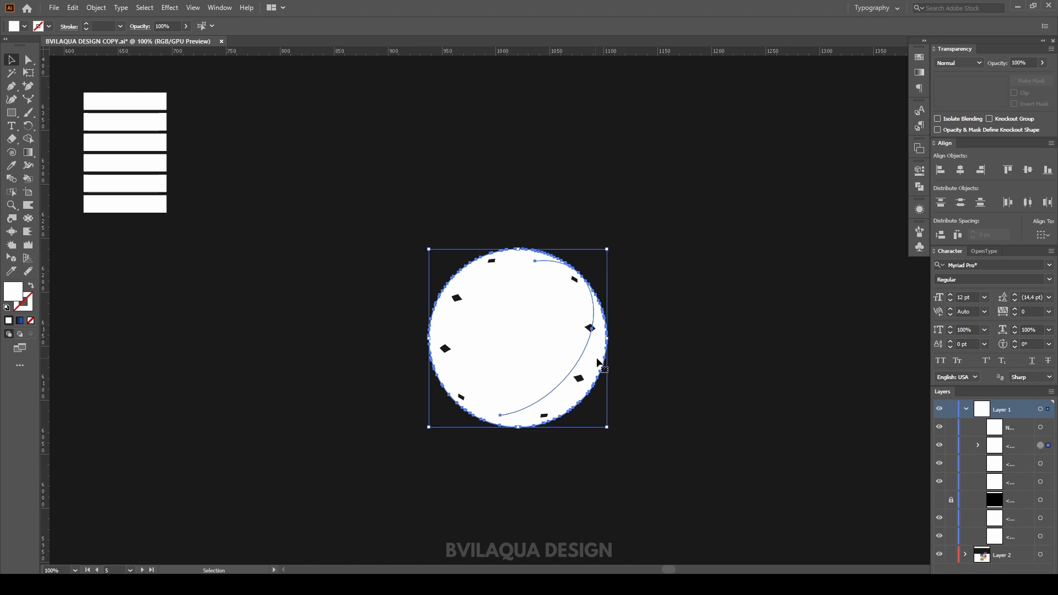
right_click(564, 342)
left_click(606, 444)
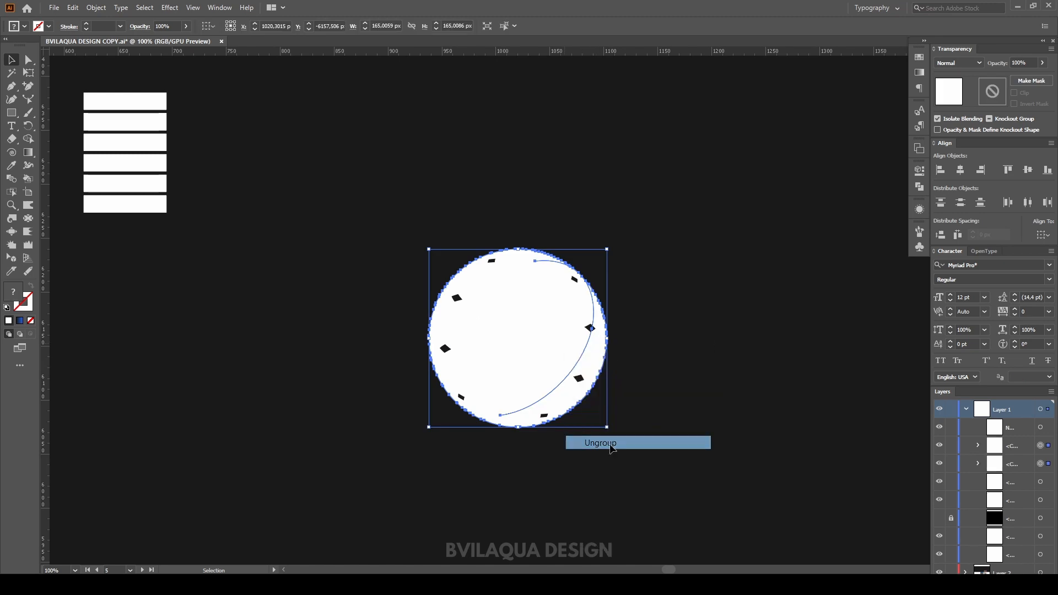
Step: Pull the striped front sphere away from the plain back sphere and delete the back sphere
left_click(678, 397)
left_click_drag(557, 355, 402, 346)
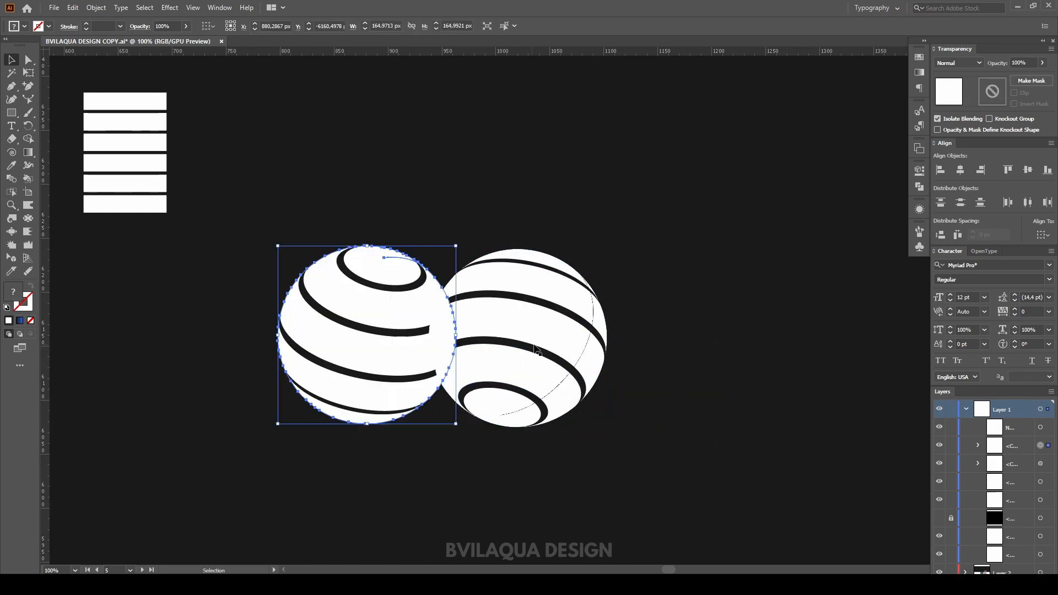
left_click_drag(571, 326, 667, 321)
left_click(505, 417)
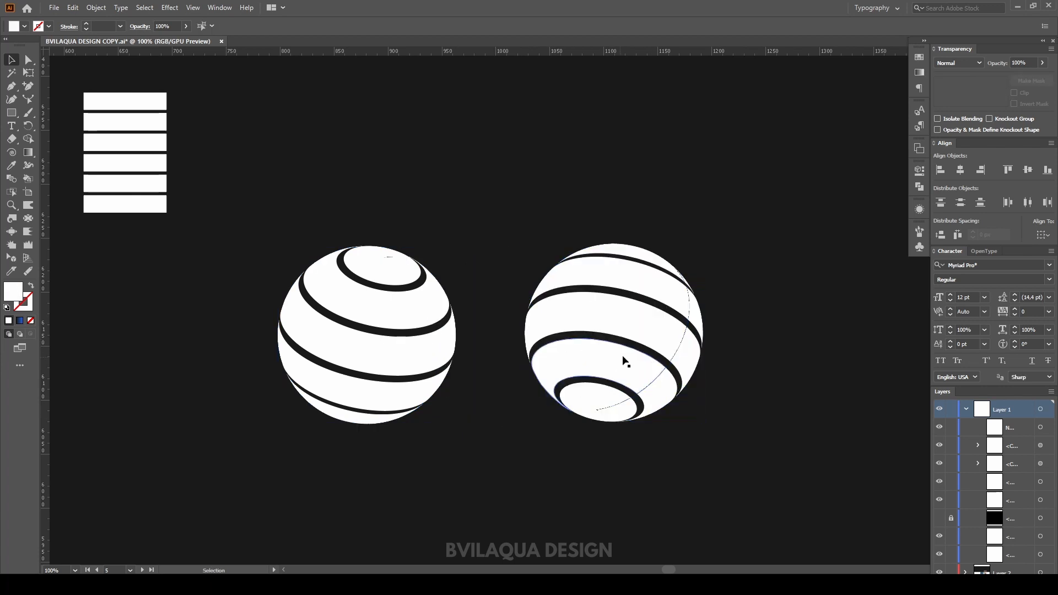
left_click(650, 337)
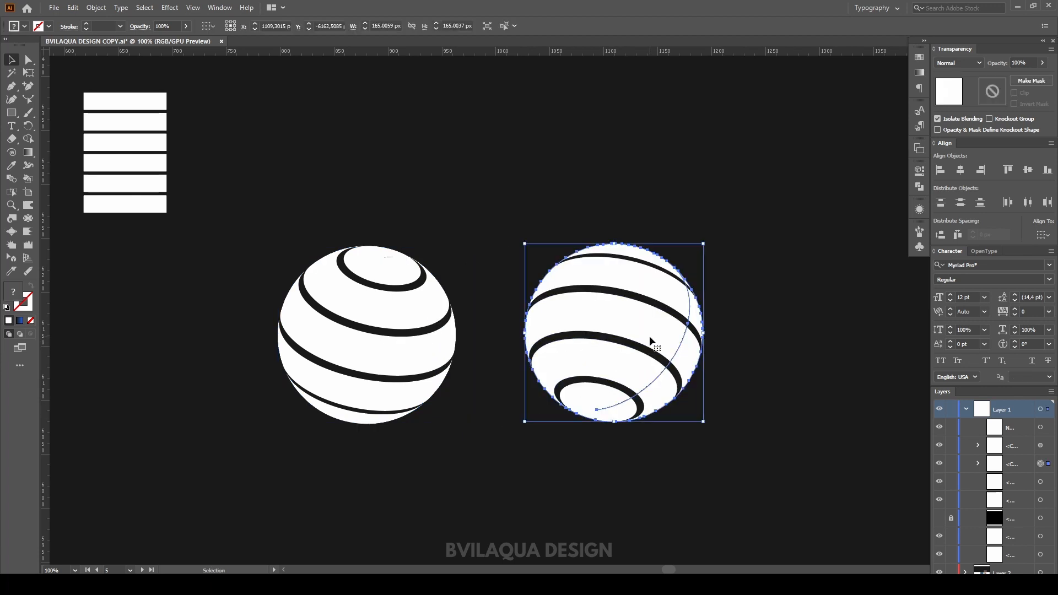
key("Delete")
Step: Move the striped sphere back into place and merge its shapes with the Pathfinder Merge operation
left_click(395, 333)
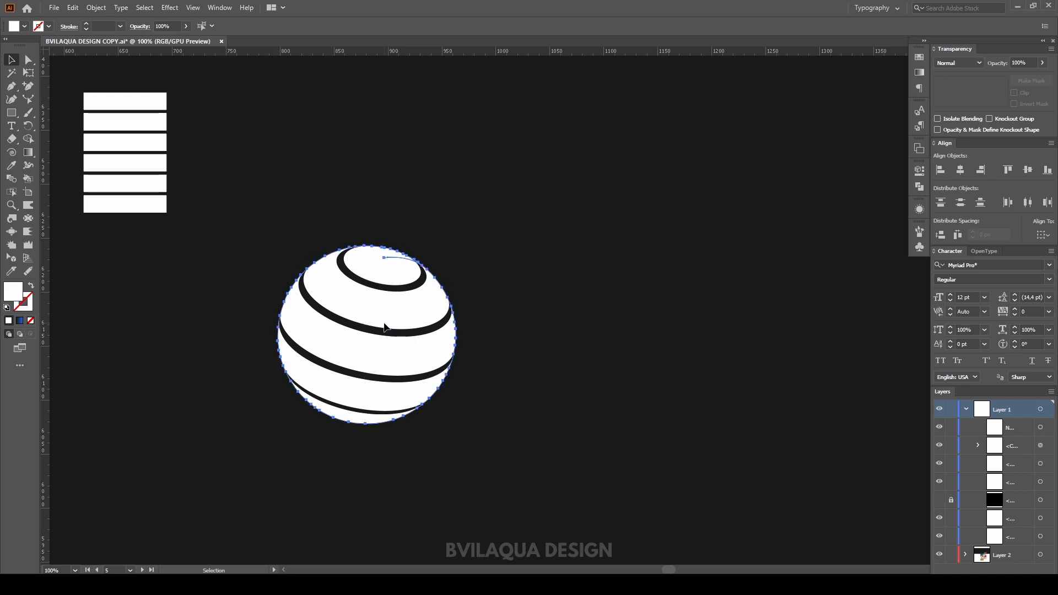
left_click_drag(403, 321, 577, 316)
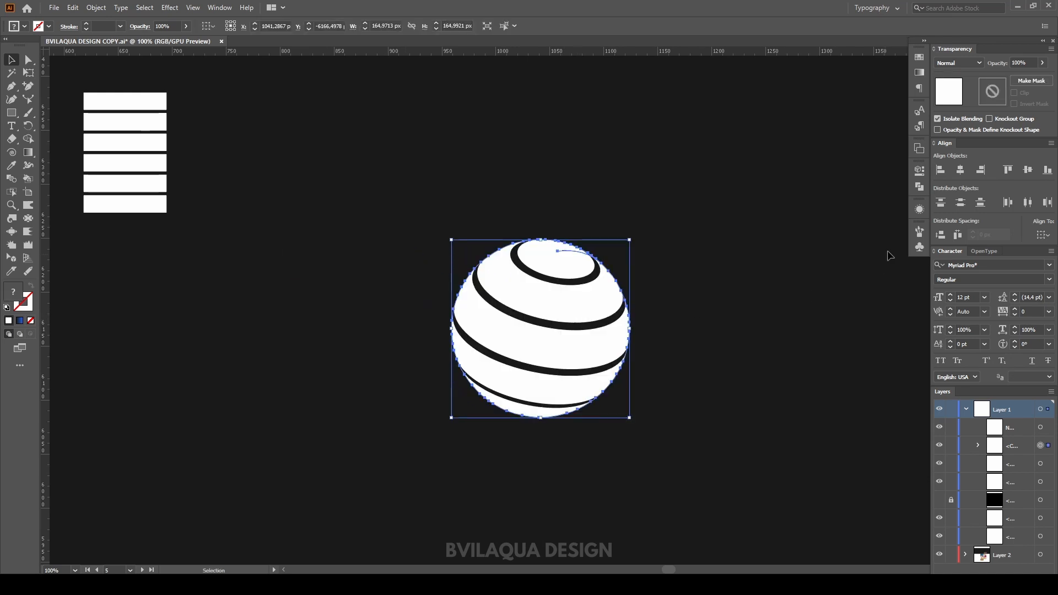
left_click(922, 187)
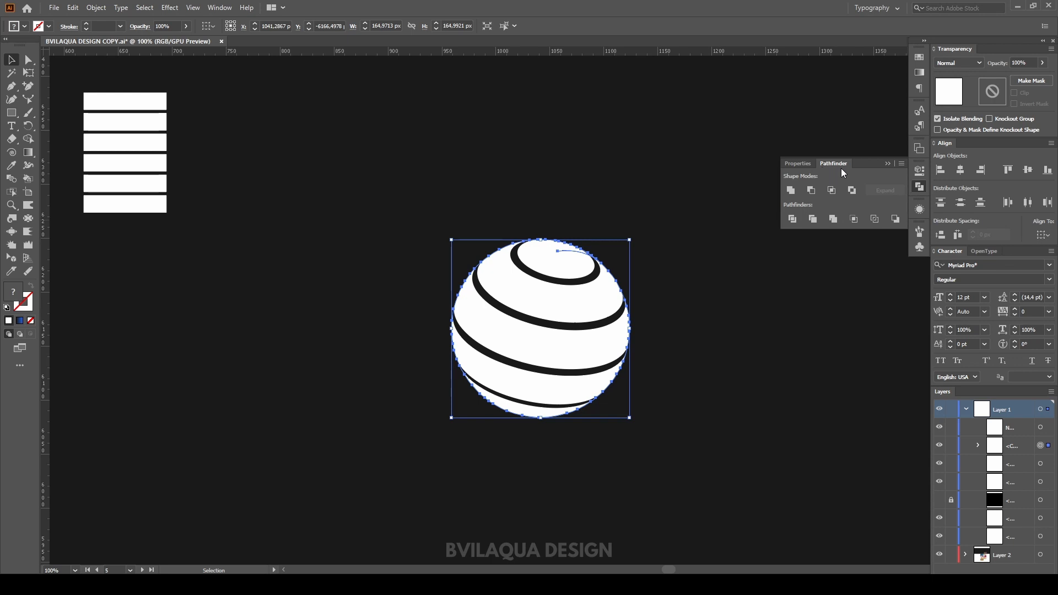
left_click(833, 219)
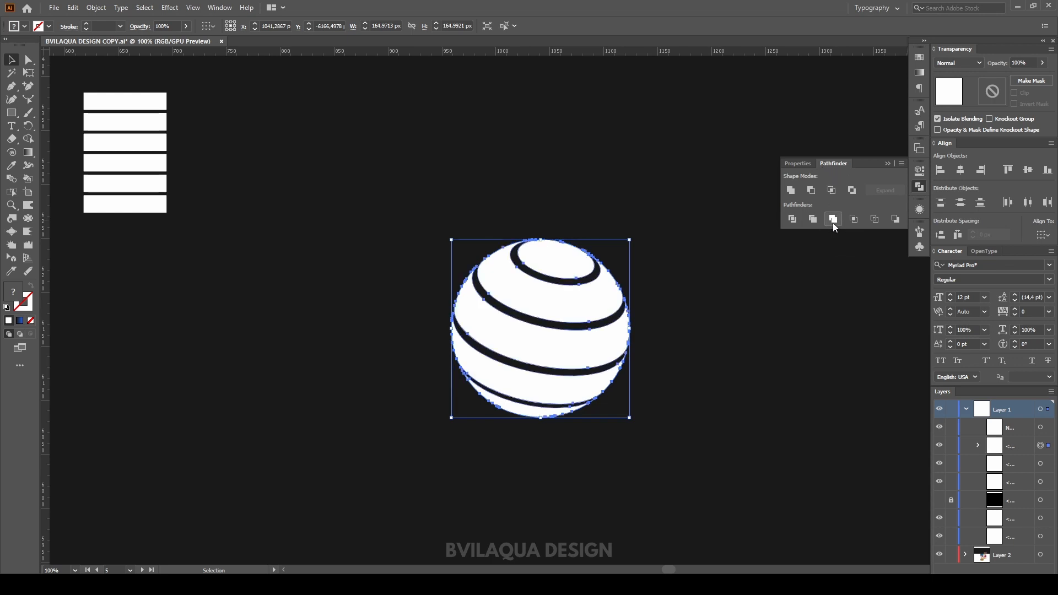
left_click(749, 312)
left_click(889, 165)
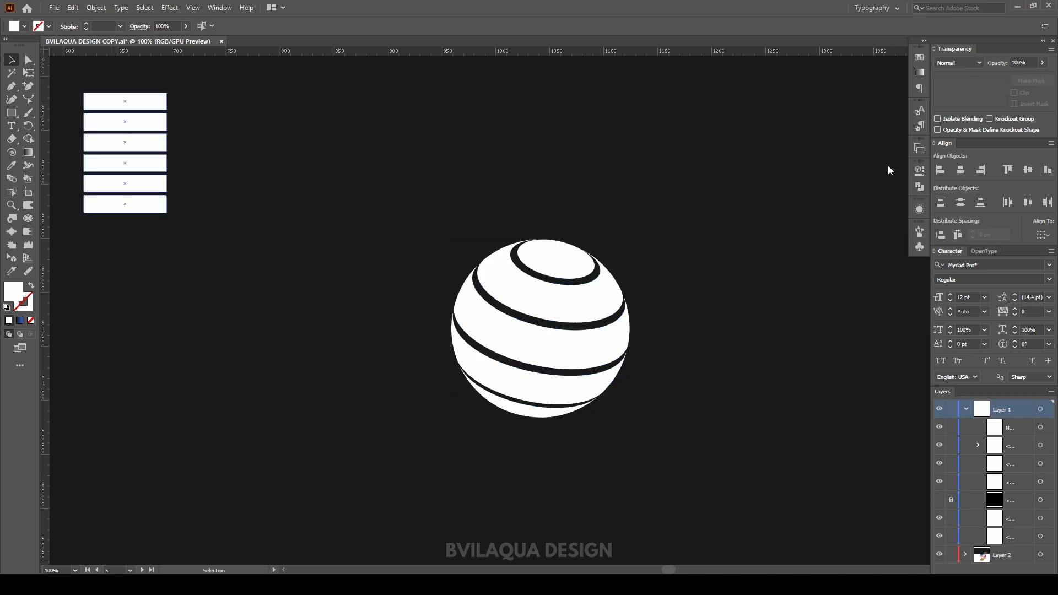
Step: Fill the striped sphere with the blue gradient swatch
left_click(611, 295)
left_click(920, 57)
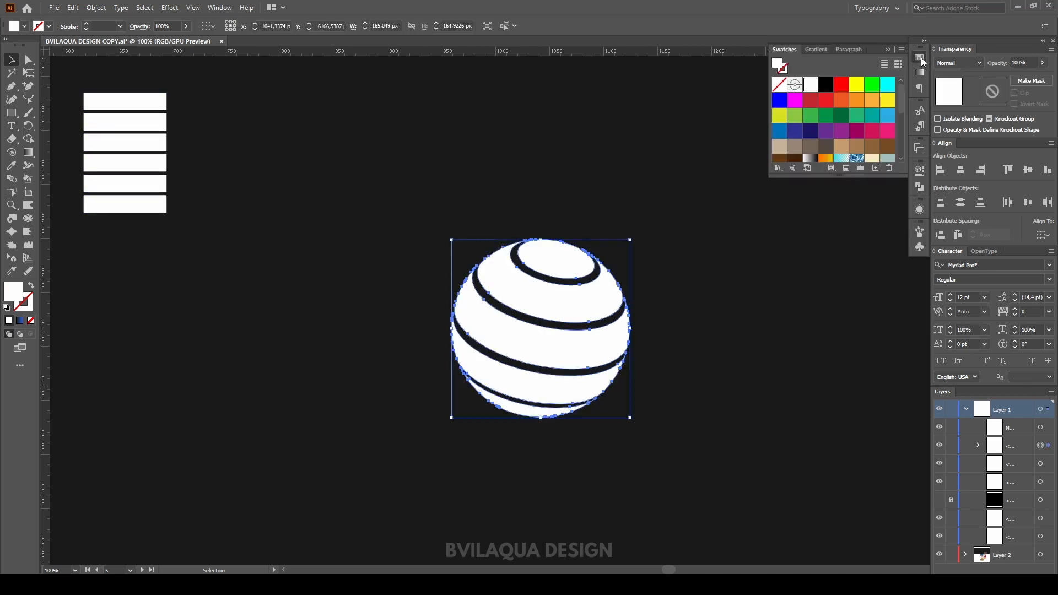
scroll(824, 138, "down", 4)
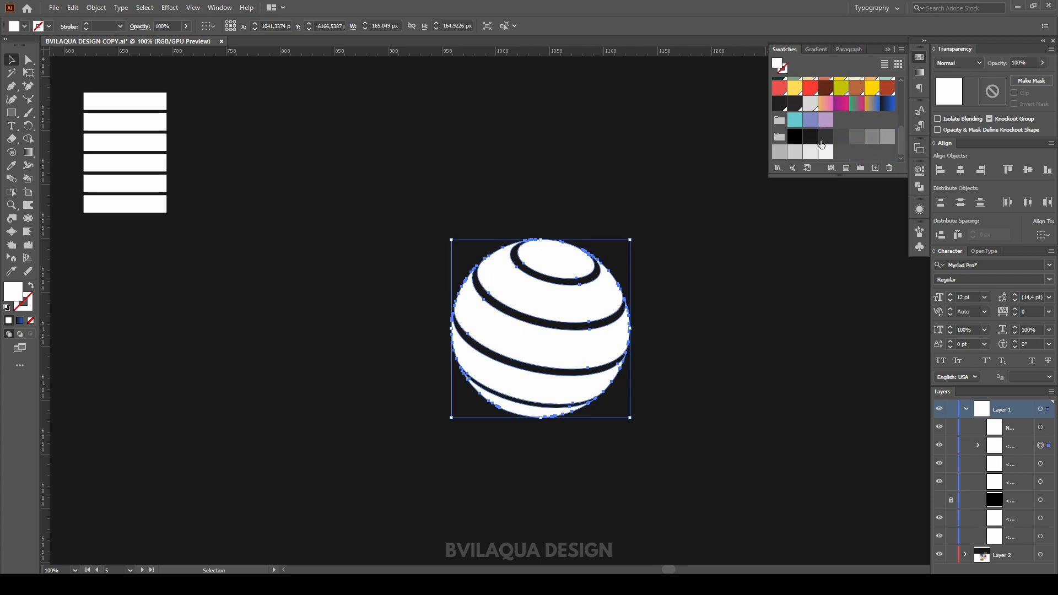
left_click(889, 104)
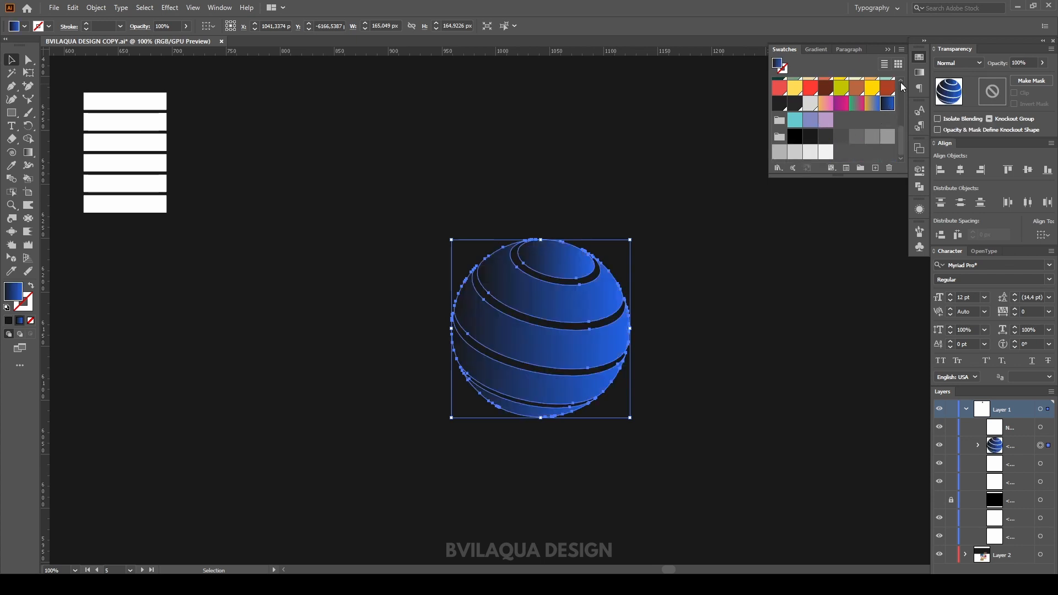
left_click(888, 50)
left_click(741, 230)
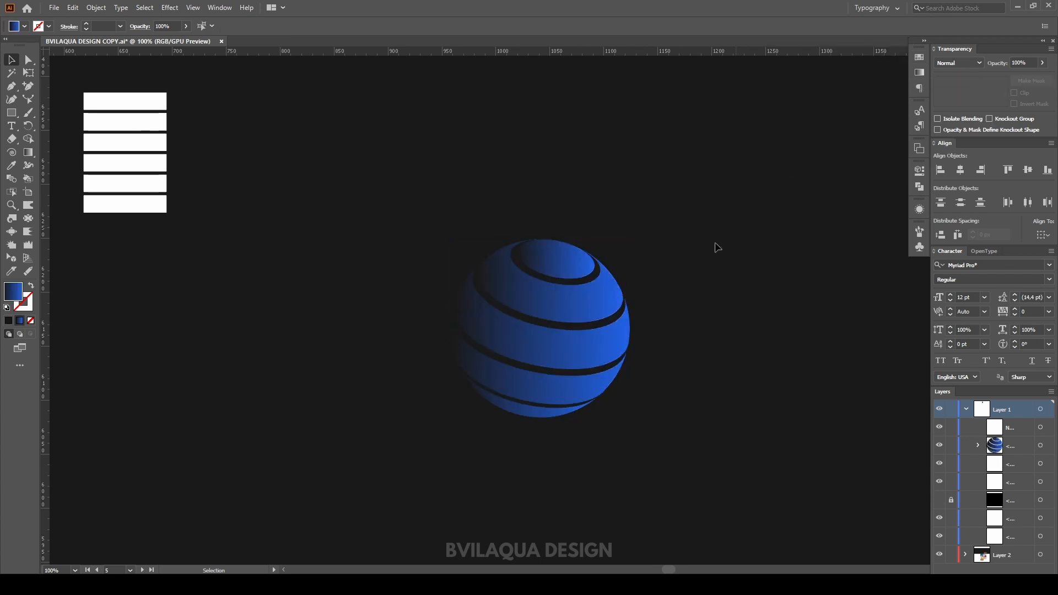
Step: Duplicate the sphere to its right and align both spheres on their vertical centers
left_click_drag(568, 327, 449, 352)
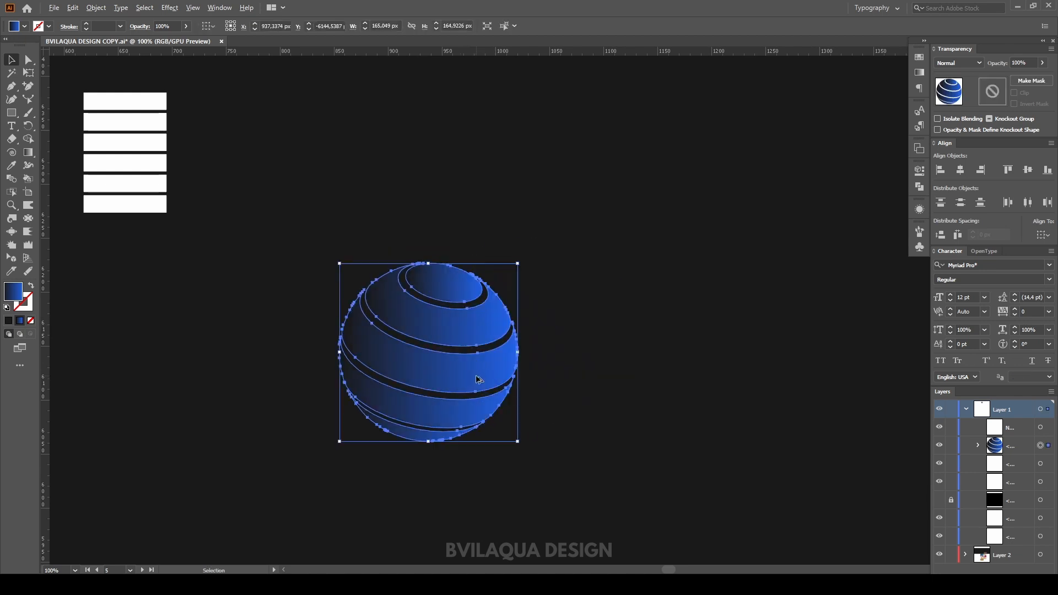
left_click_drag(547, 382, 663, 380)
left_click_drag(383, 237, 663, 467)
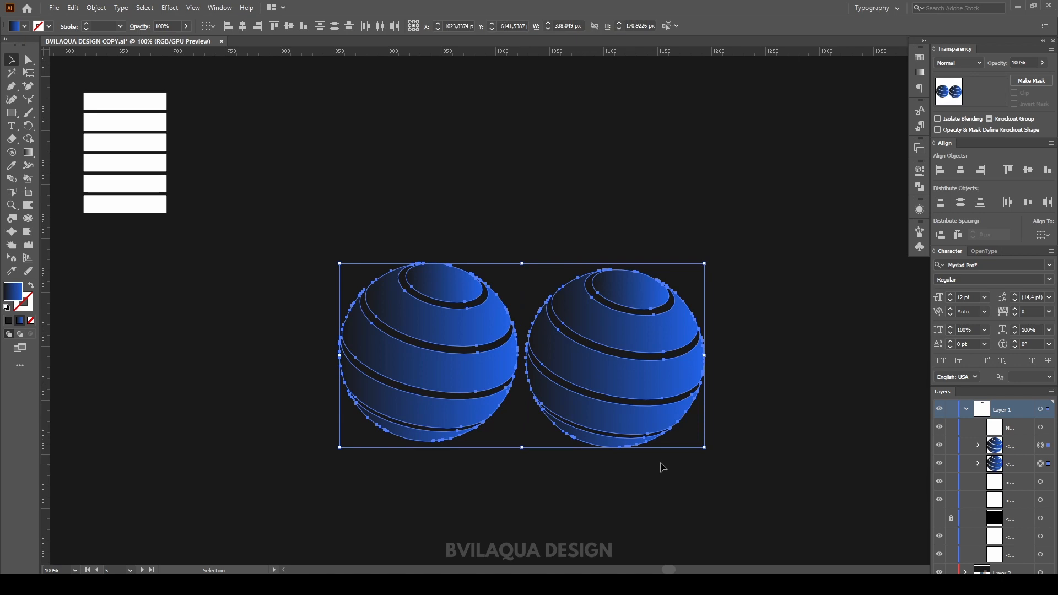
left_click(1029, 172)
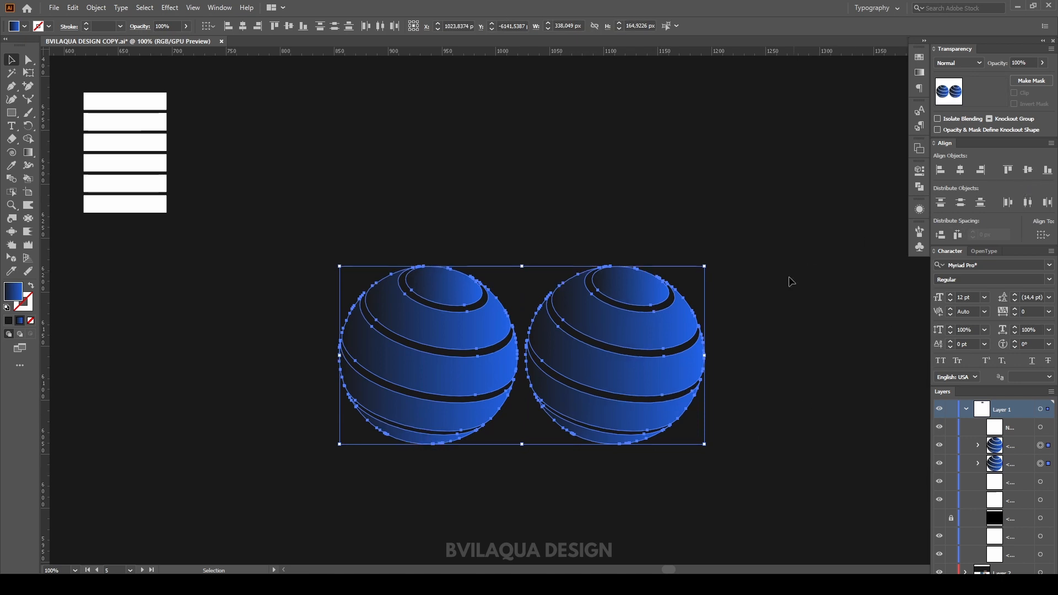
Step: Copy the right sphere up to sit centered above the two spheres
left_click(782, 296)
left_click(681, 339)
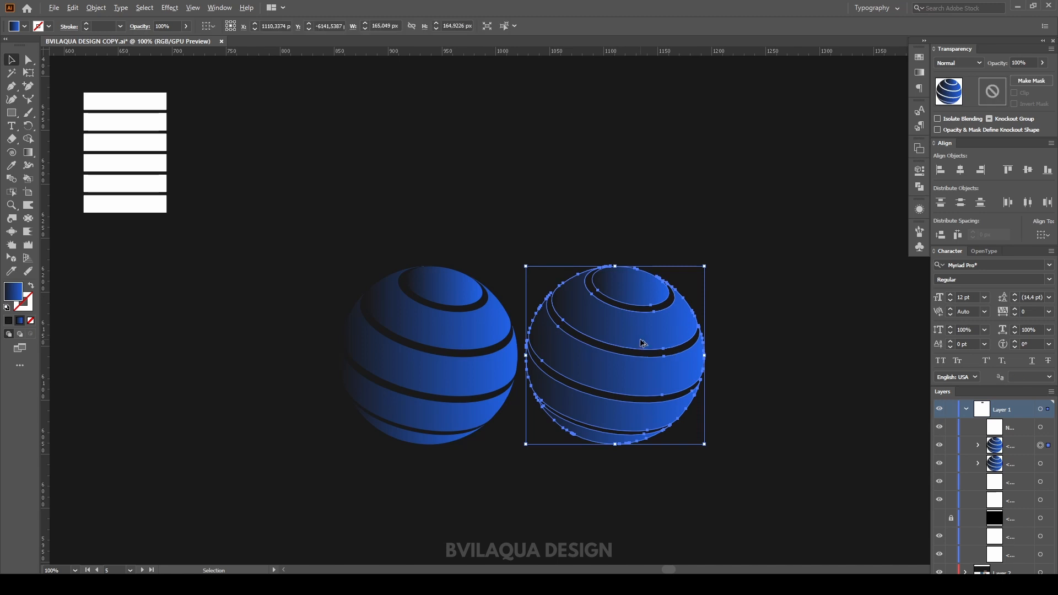
left_click_drag(641, 342, 549, 185)
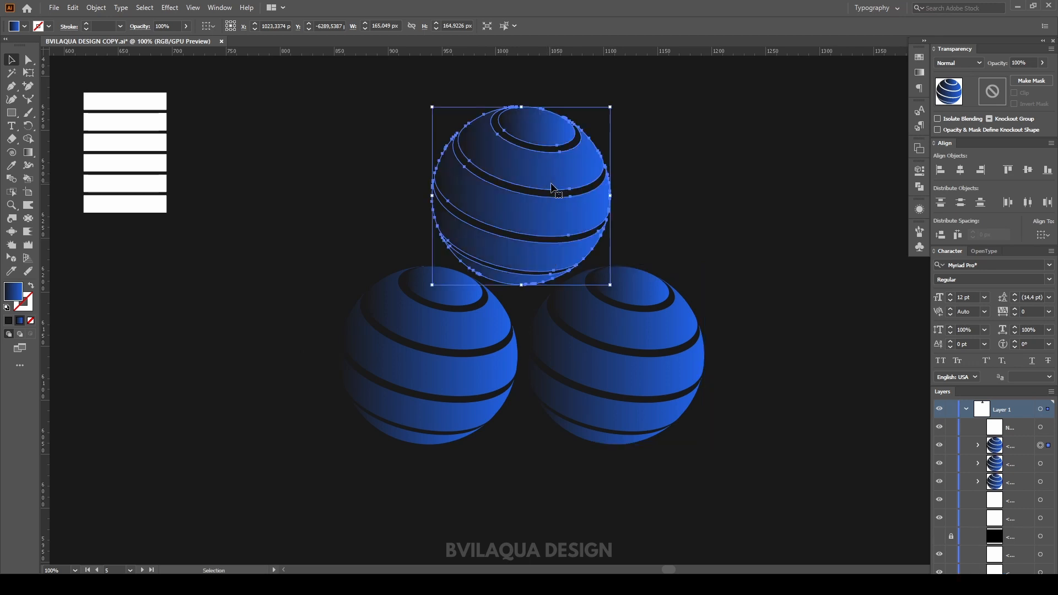
Step: Select all three spheres and group them
left_click(606, 499)
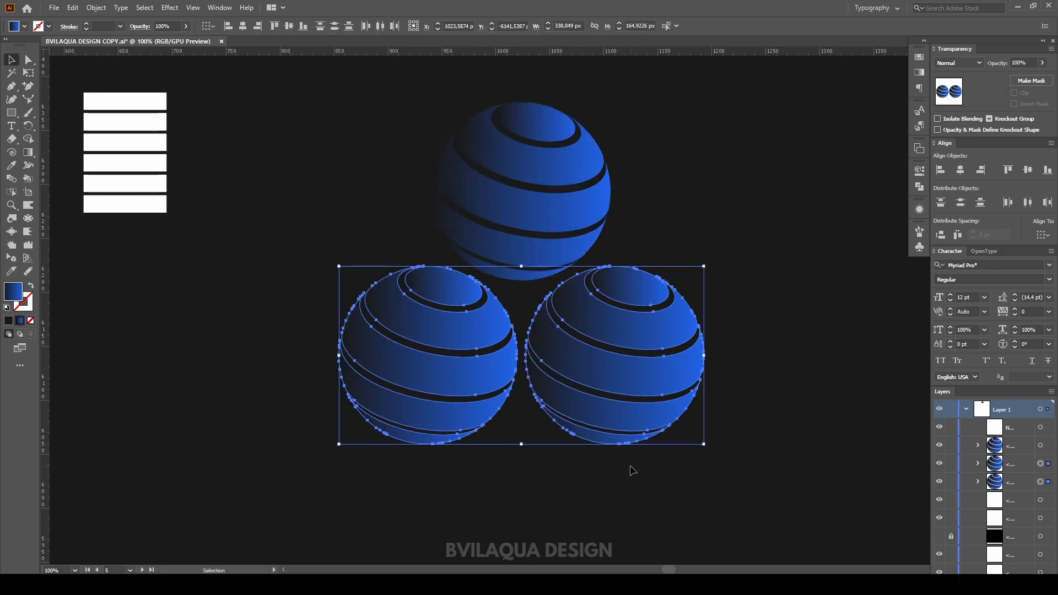
left_click(631, 468)
left_click_drag(313, 128, 759, 469)
right_click(643, 342)
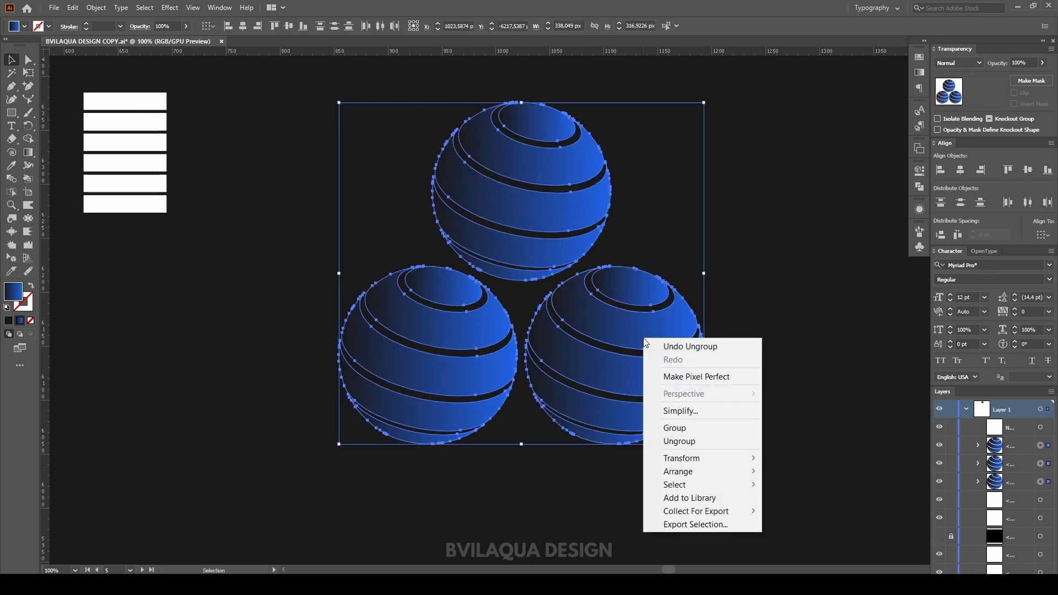
left_click(683, 428)
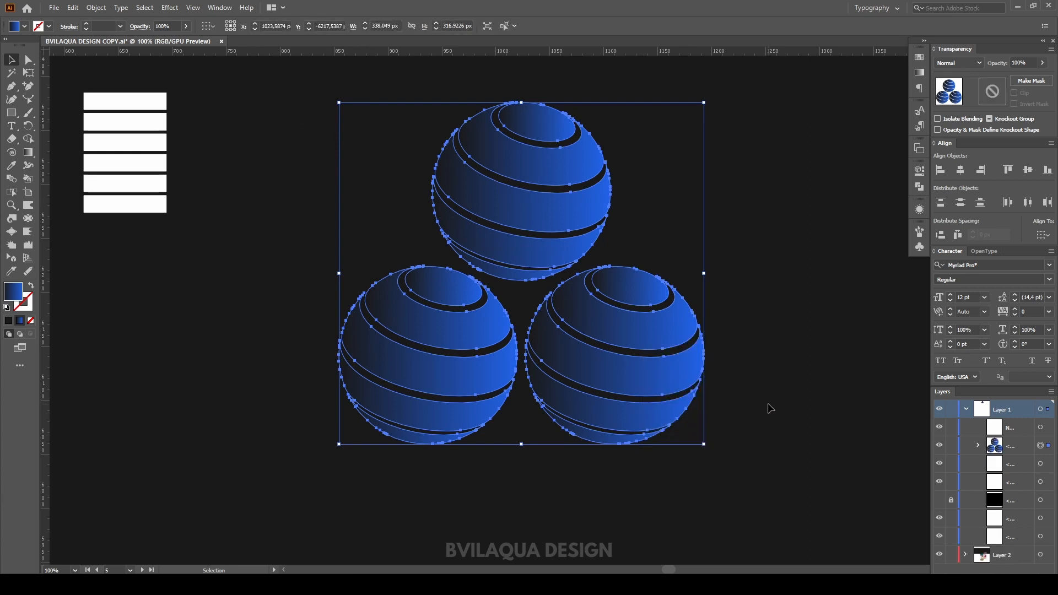
Step: Scale the sphere group down to about 114 × 107 px and make a pattern from it
left_click_drag(704, 442, 214, 359)
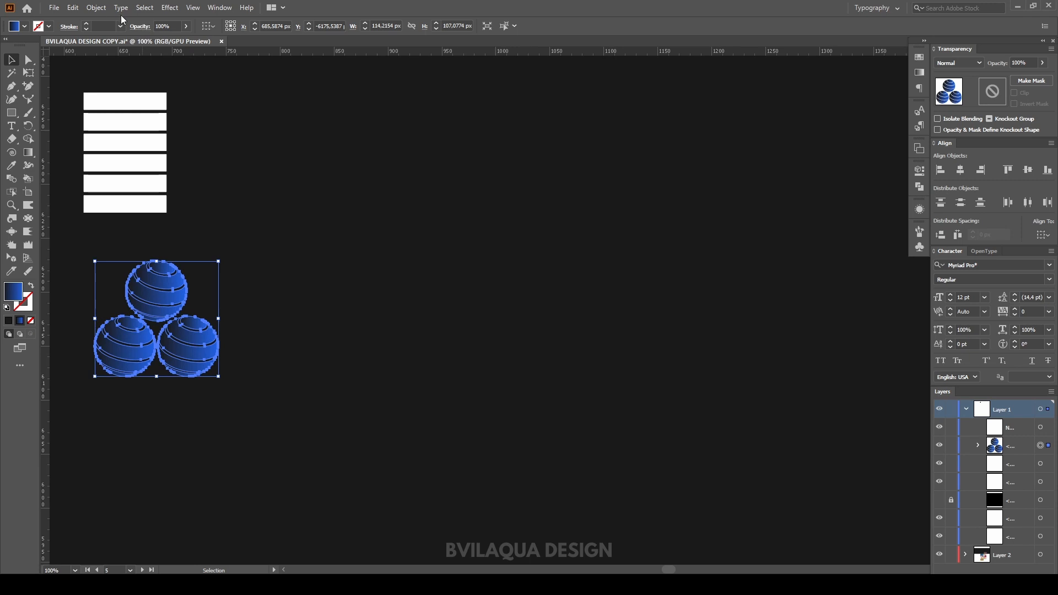
left_click(96, 7)
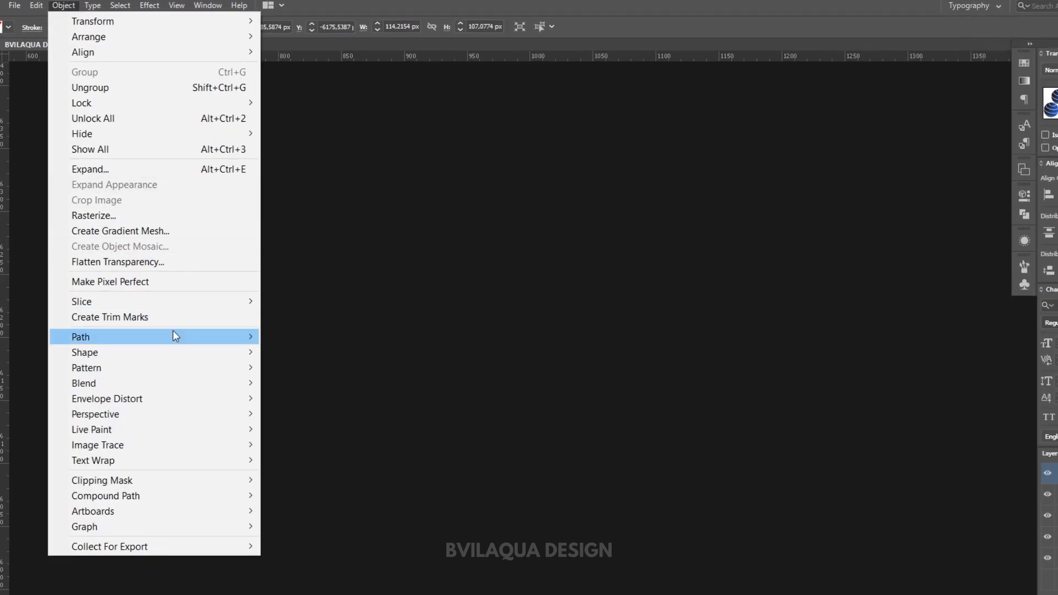
mouse_move(177, 370)
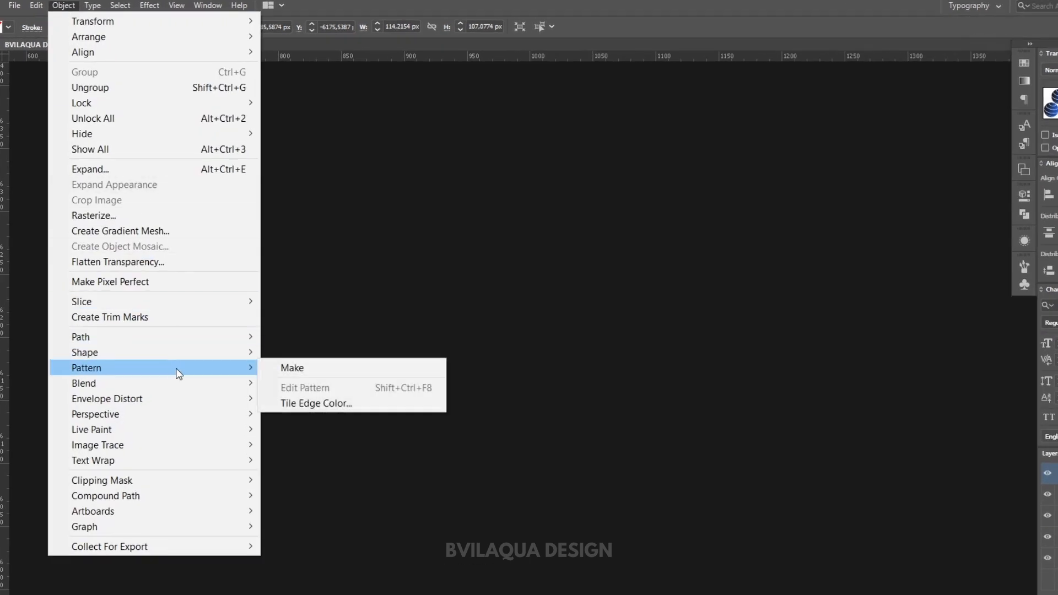
left_click(293, 366)
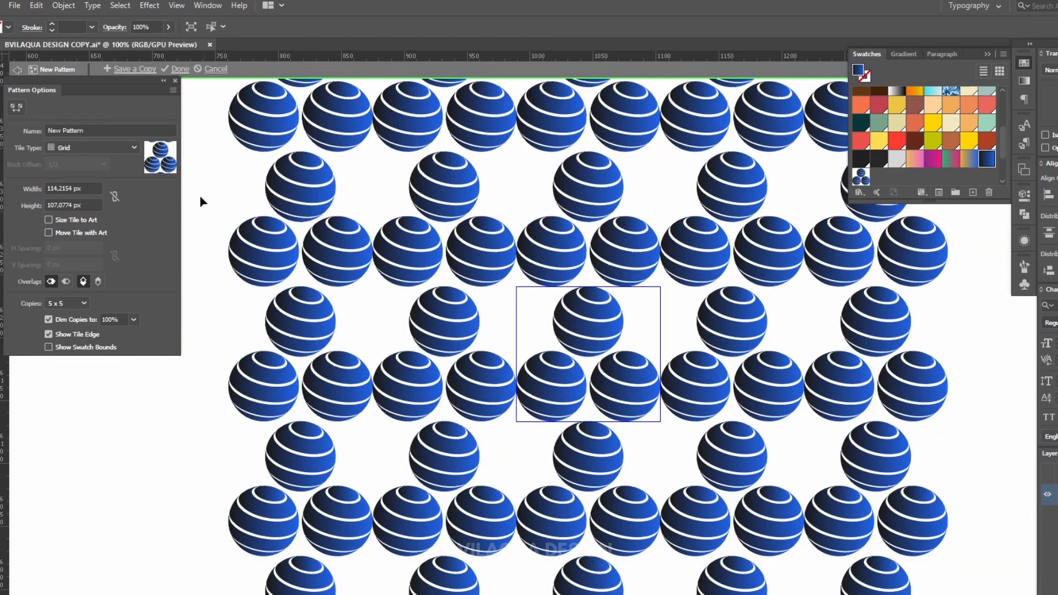
Step: Set the pattern's tile type to Hex by Column
left_click(108, 149)
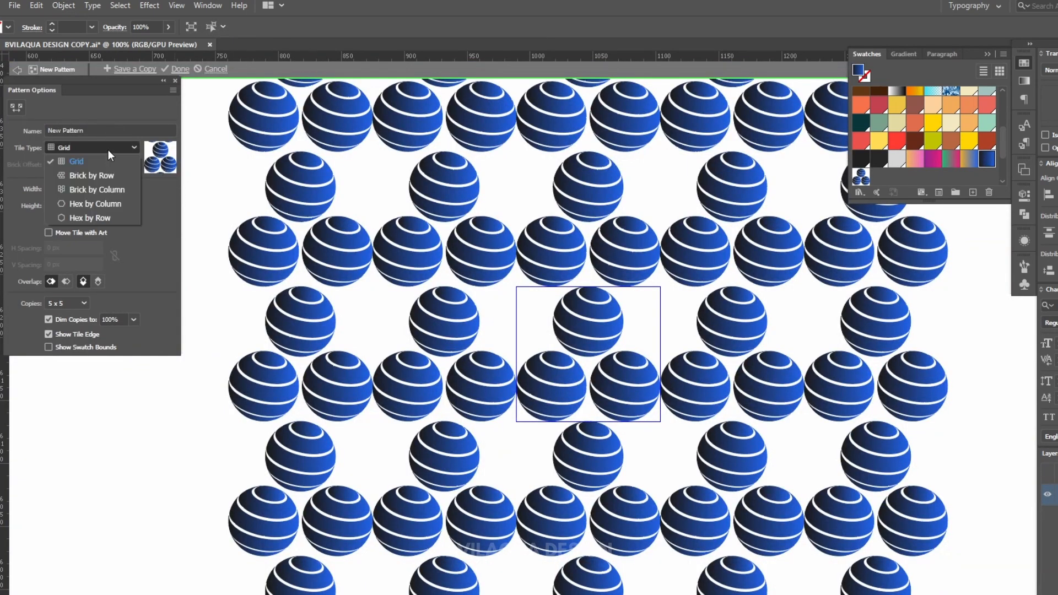
left_click(103, 206)
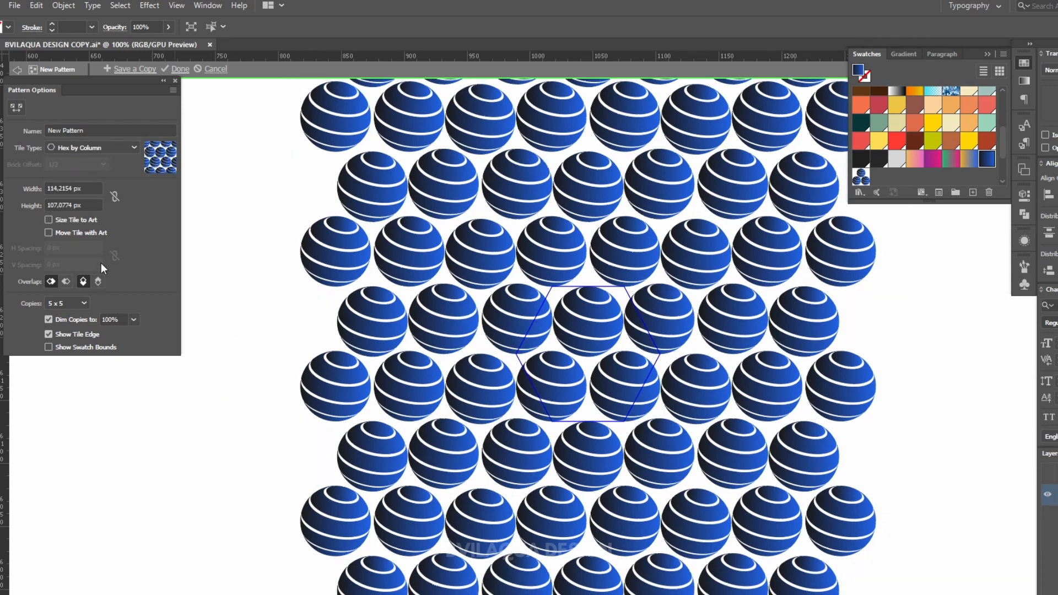
left_click(78, 304)
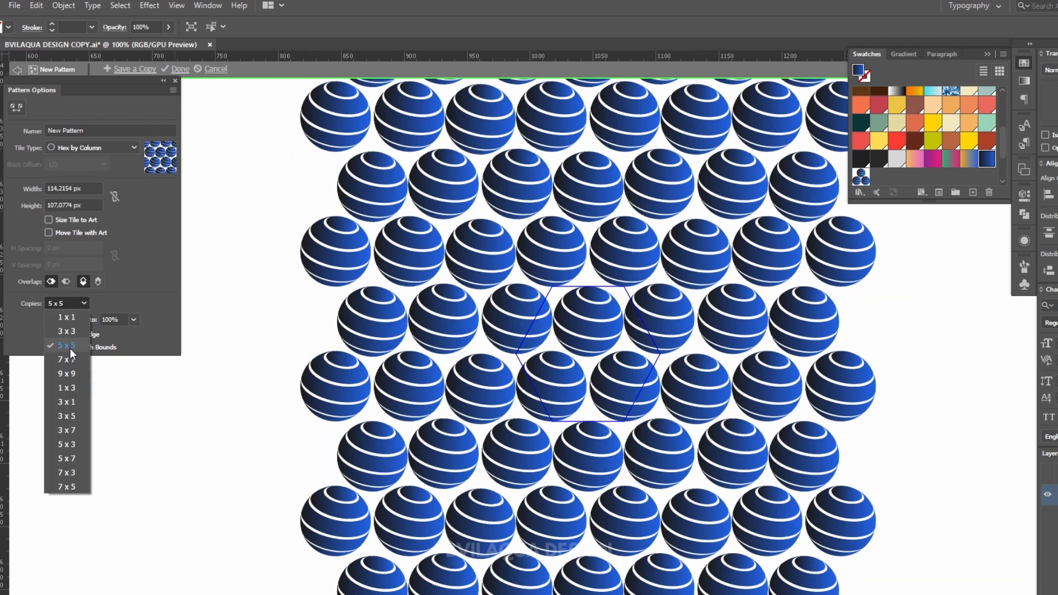
left_click(70, 352)
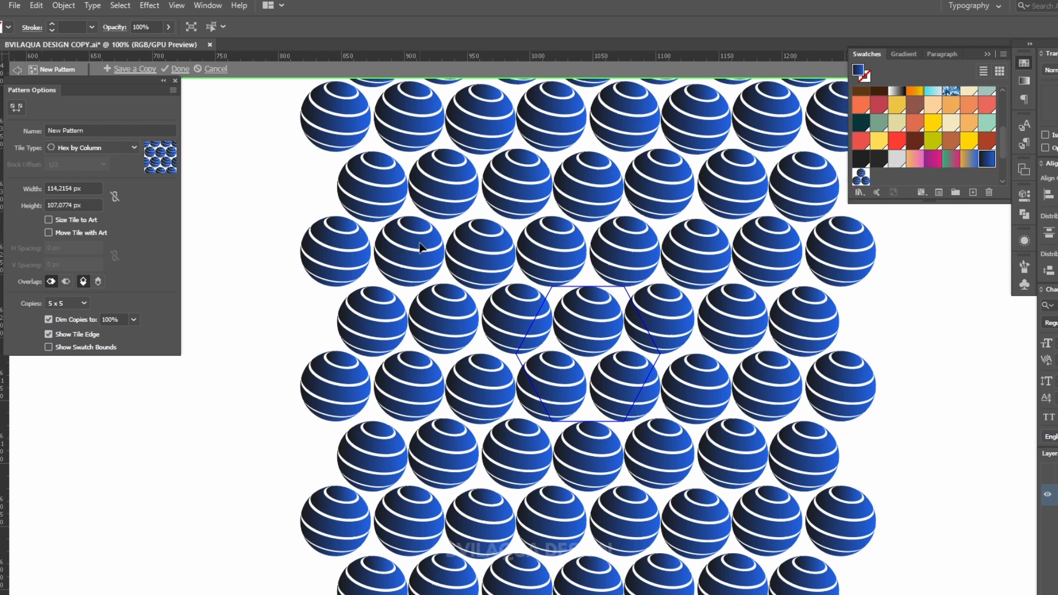
Step: Set the pattern tile to 117 px wide and 102 px high, then finish editing the pattern
scroll(422, 247, "up", 2)
left_click(90, 188)
type("118")
key("Return")
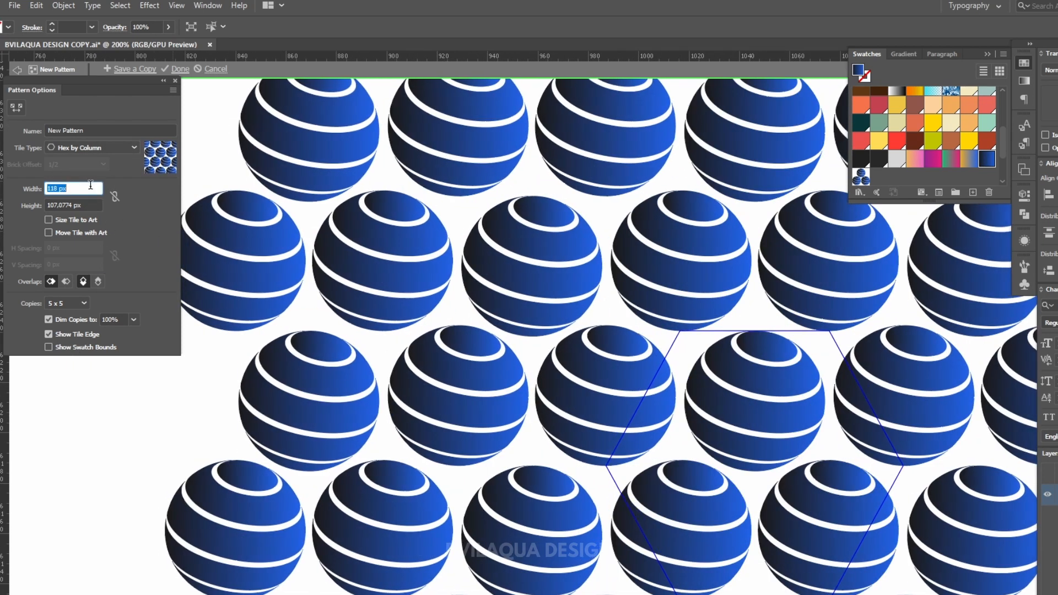
key("Tab")
type("102")
key("Return")
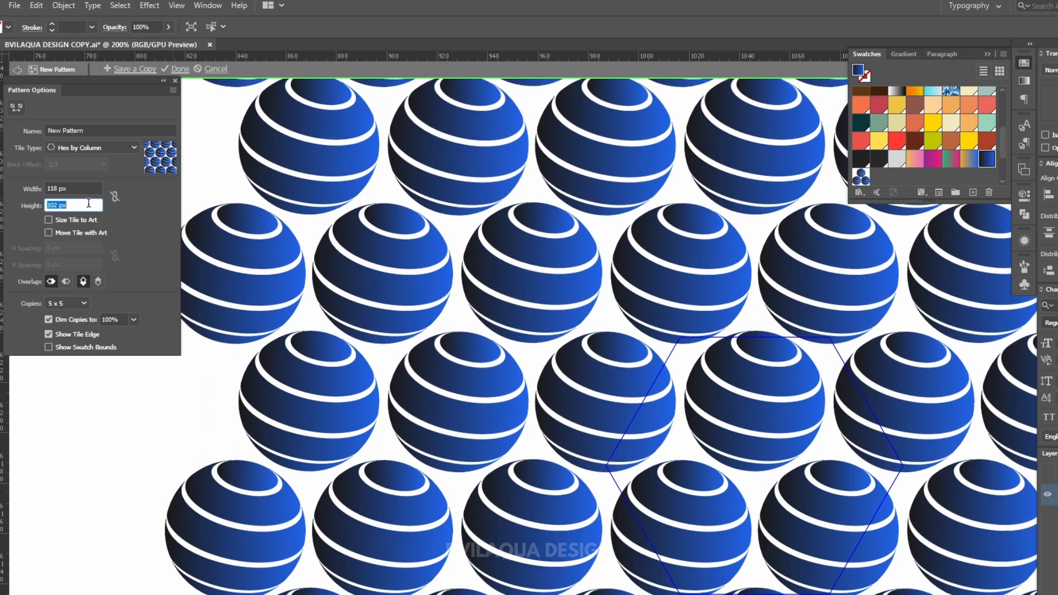
left_click(90, 188)
type("117")
key("Return")
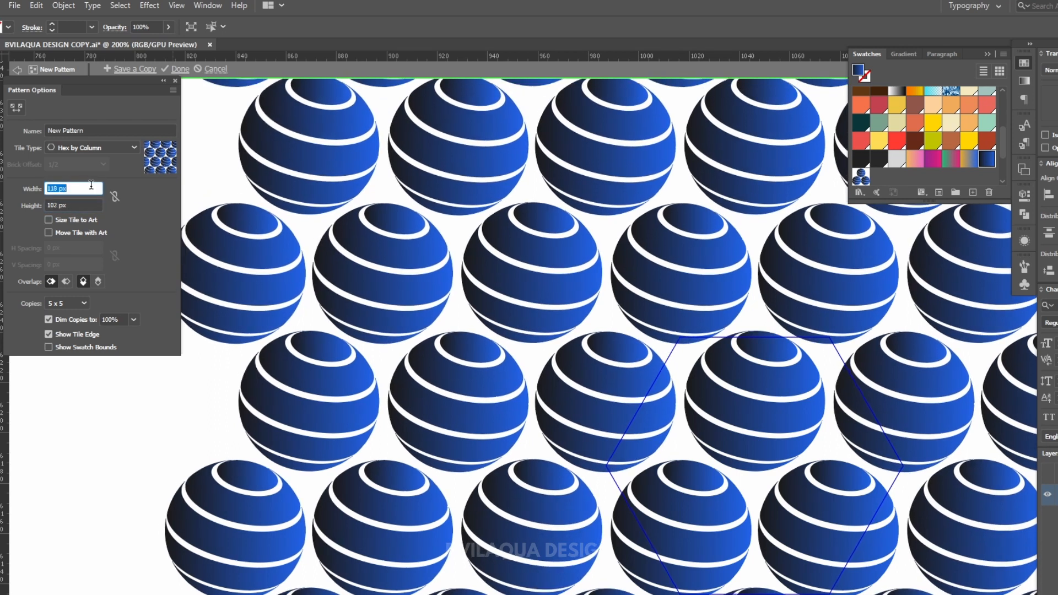
left_click(179, 70)
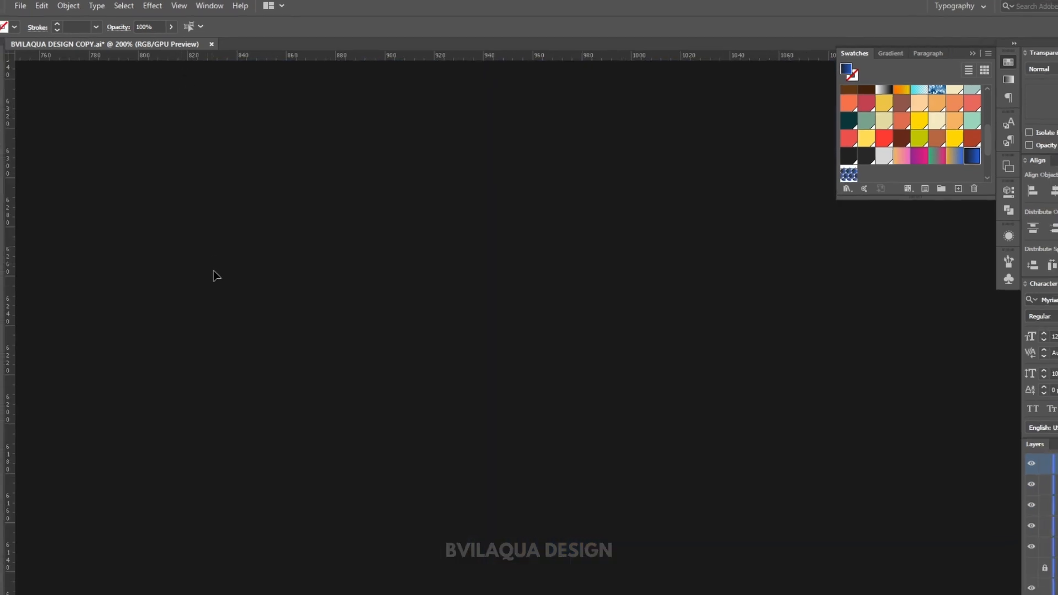
Step: Draw a large rectangle across the canvas and fill it with the new sphere pattern swatch
left_click(12, 113)
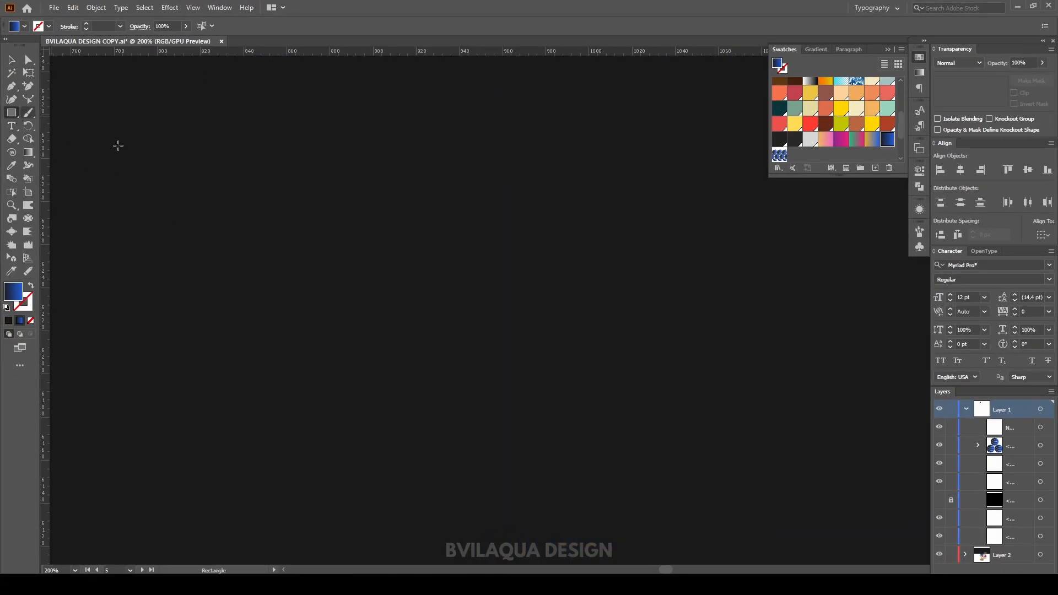
left_click_drag(58, 68, 887, 534)
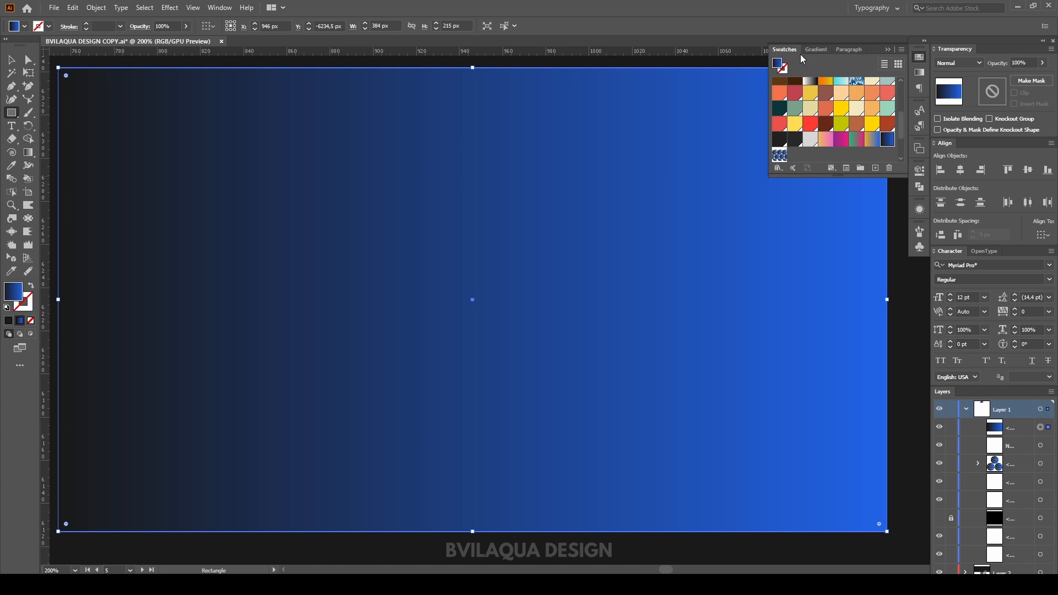
left_click(781, 155)
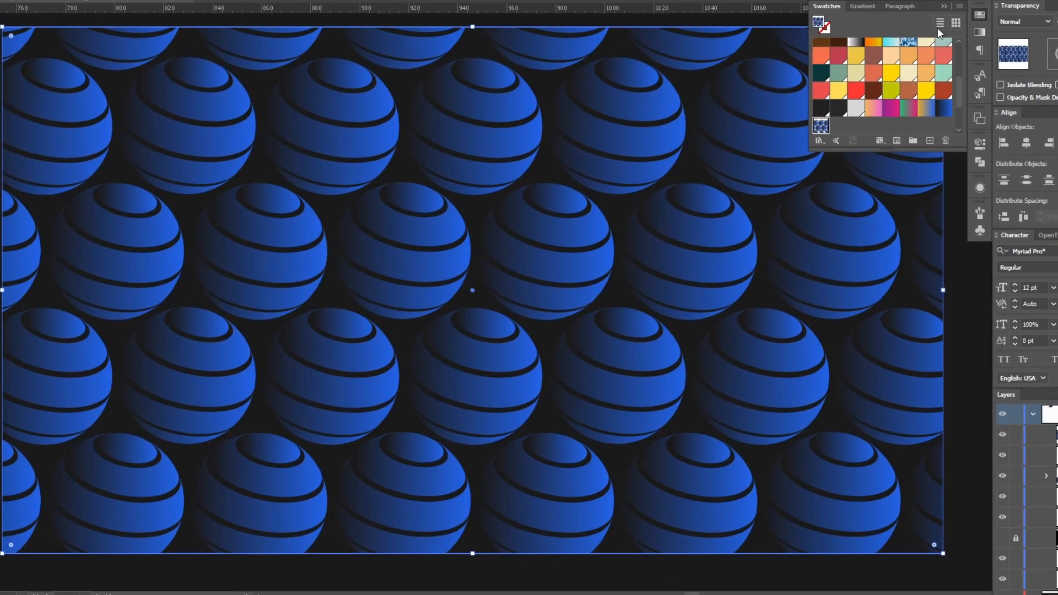
left_click(932, 16)
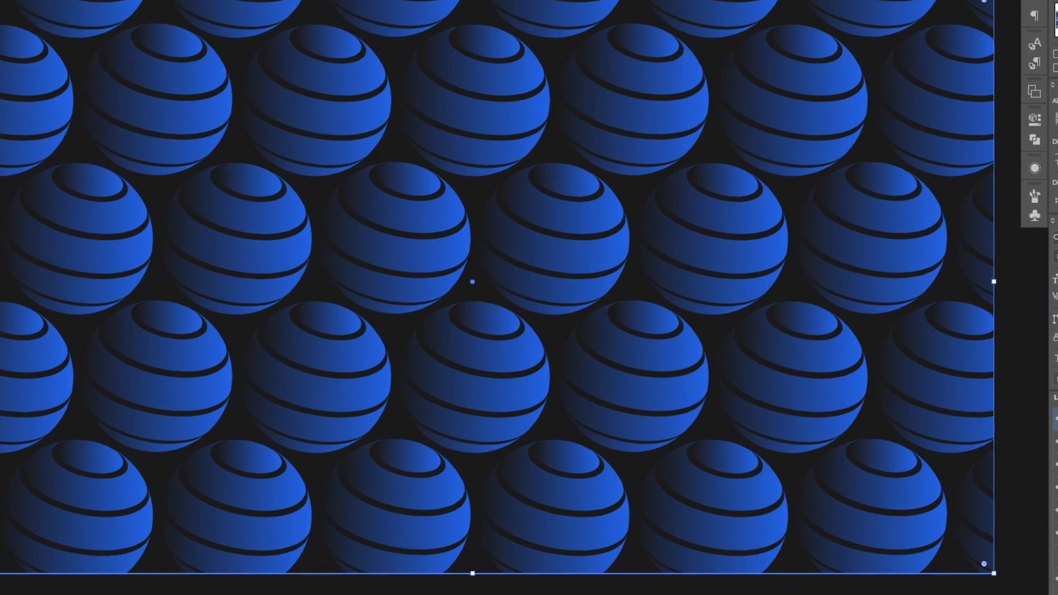